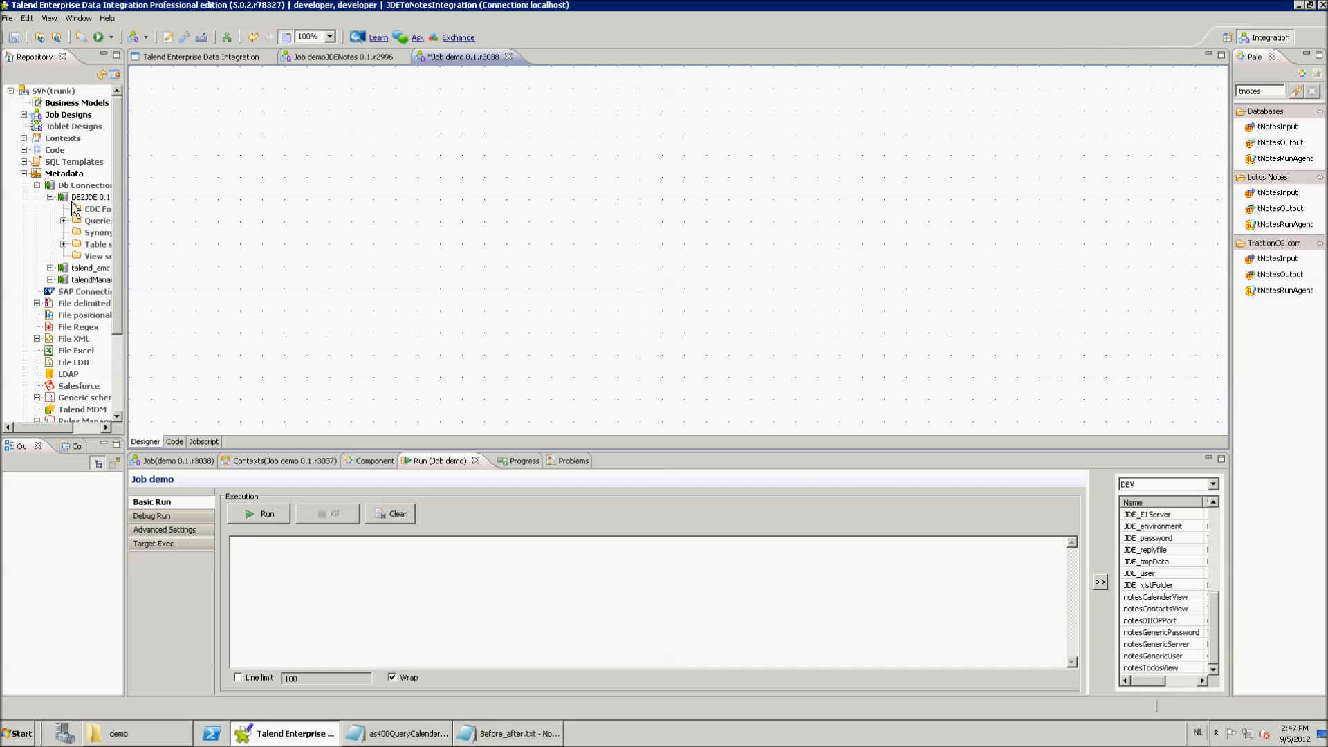
# Add the DB2JDE connection to the job as a tAS400Input component and place a tNotesOutput component to its right
pyautogui.moveTo(72, 200); pyautogui.dragTo(275, 178)
pyautogui.click(684, 415)
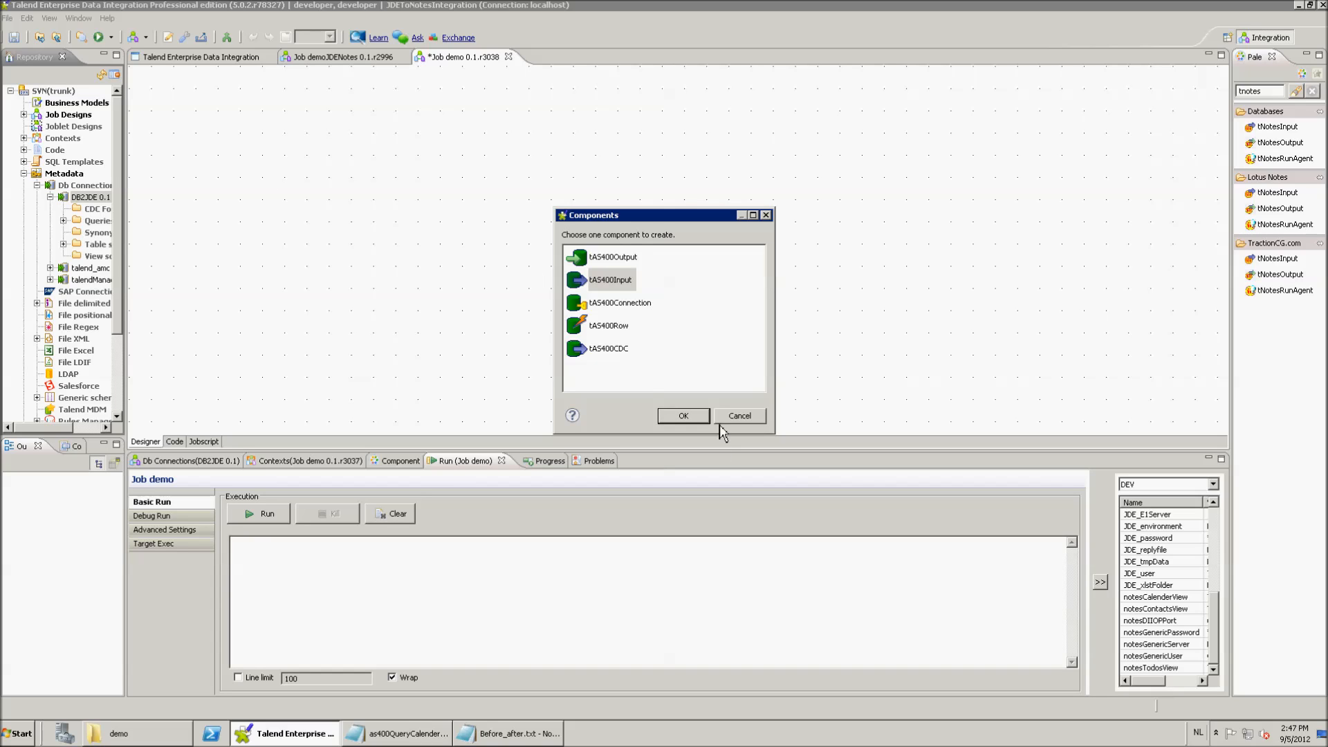
pyautogui.click(687, 416)
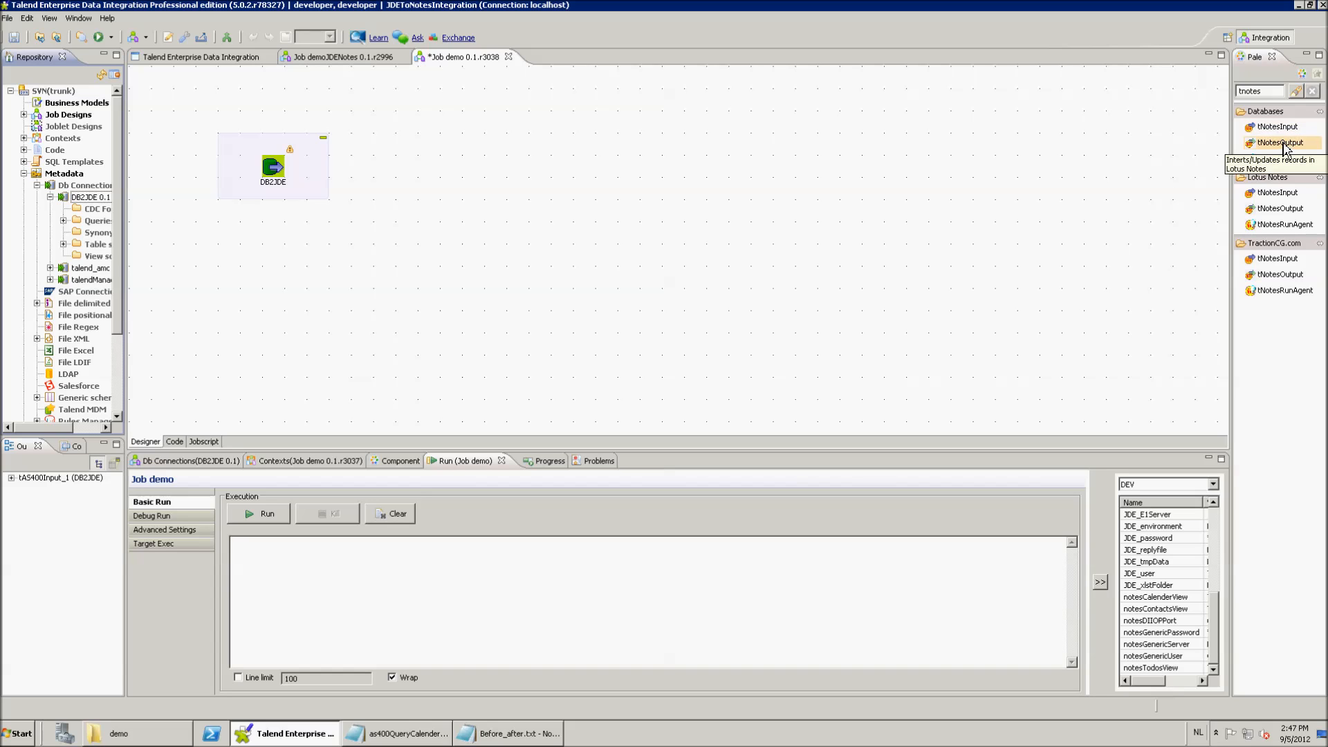
pyautogui.moveTo(1281, 143); pyautogui.dragTo(717, 166)
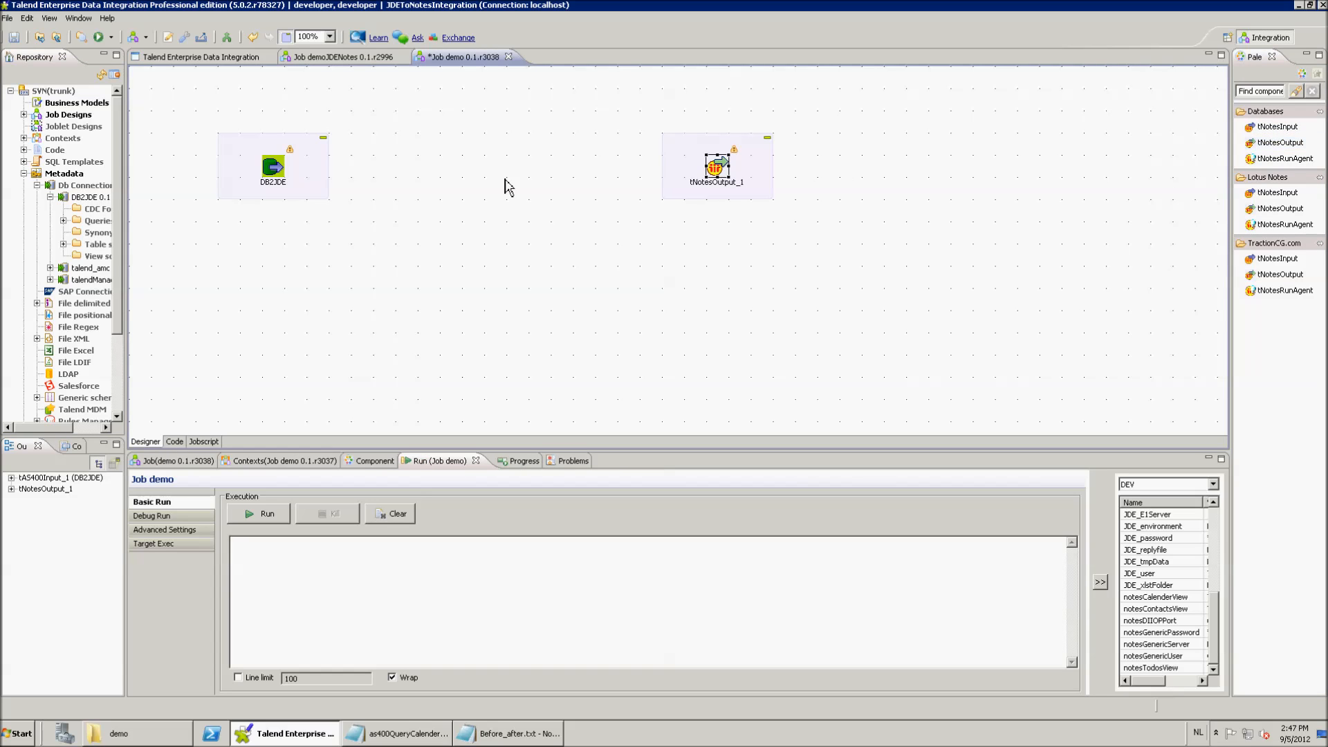
# Search the component palette for tmap and place a tMap component between the DB2JDE and tNotesOutput_1 components
pyautogui.click(1277, 91)
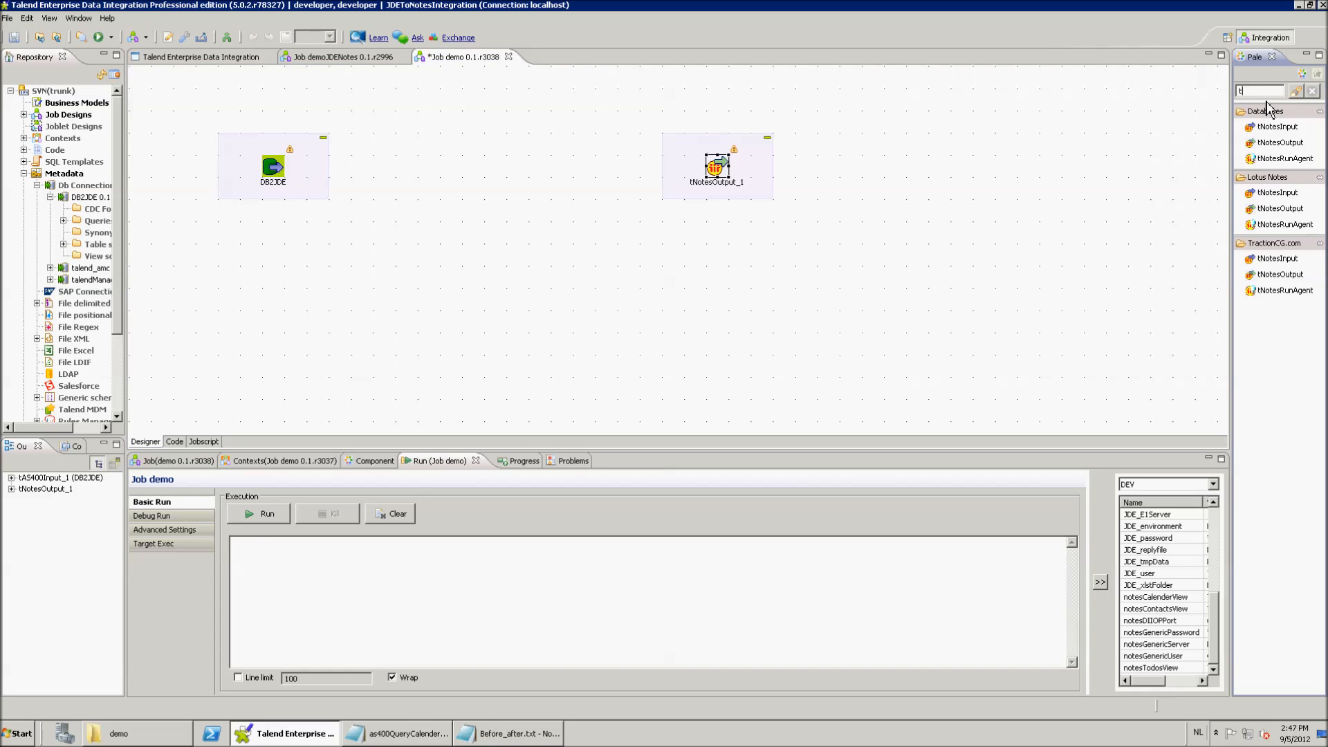
pyautogui.press('Return')
pyautogui.moveTo(1266, 127); pyautogui.dragTo(496, 166)
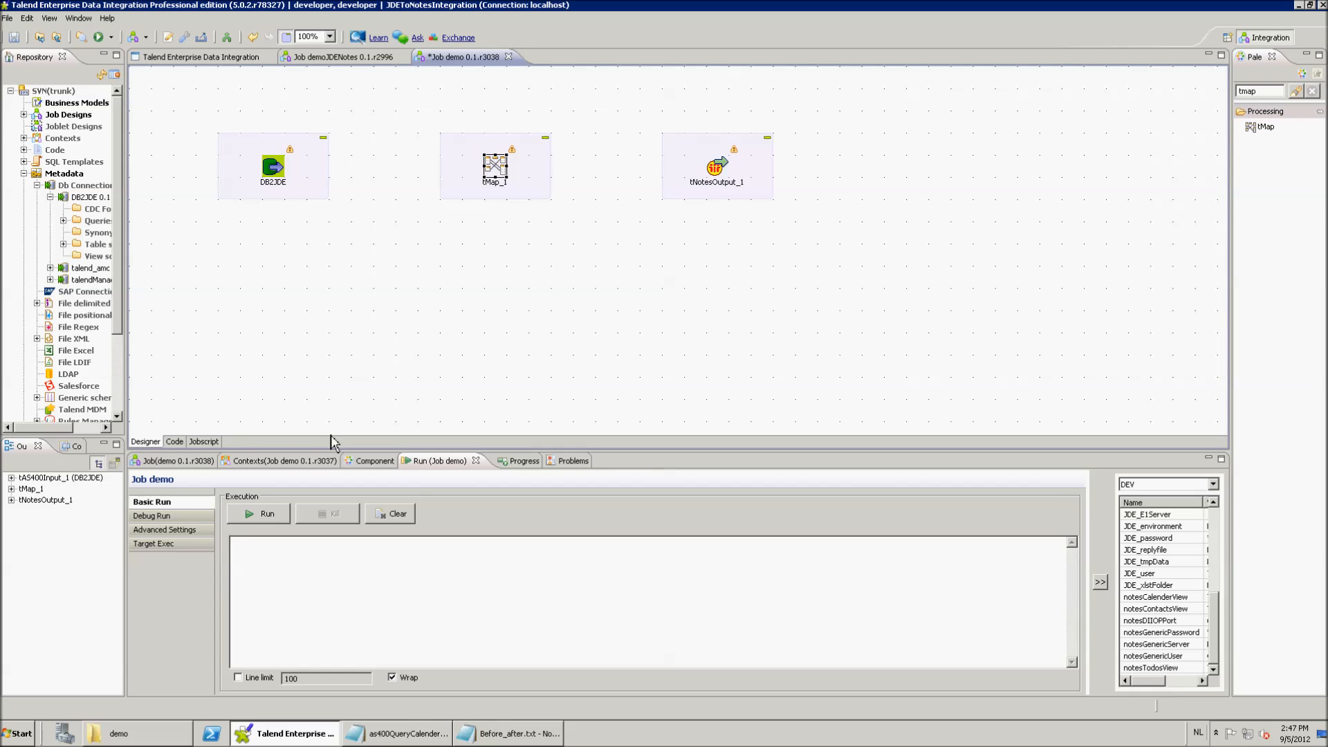
# Replace the DB2JDE component's table name with an empty pair of double quotes
pyautogui.click(310, 461)
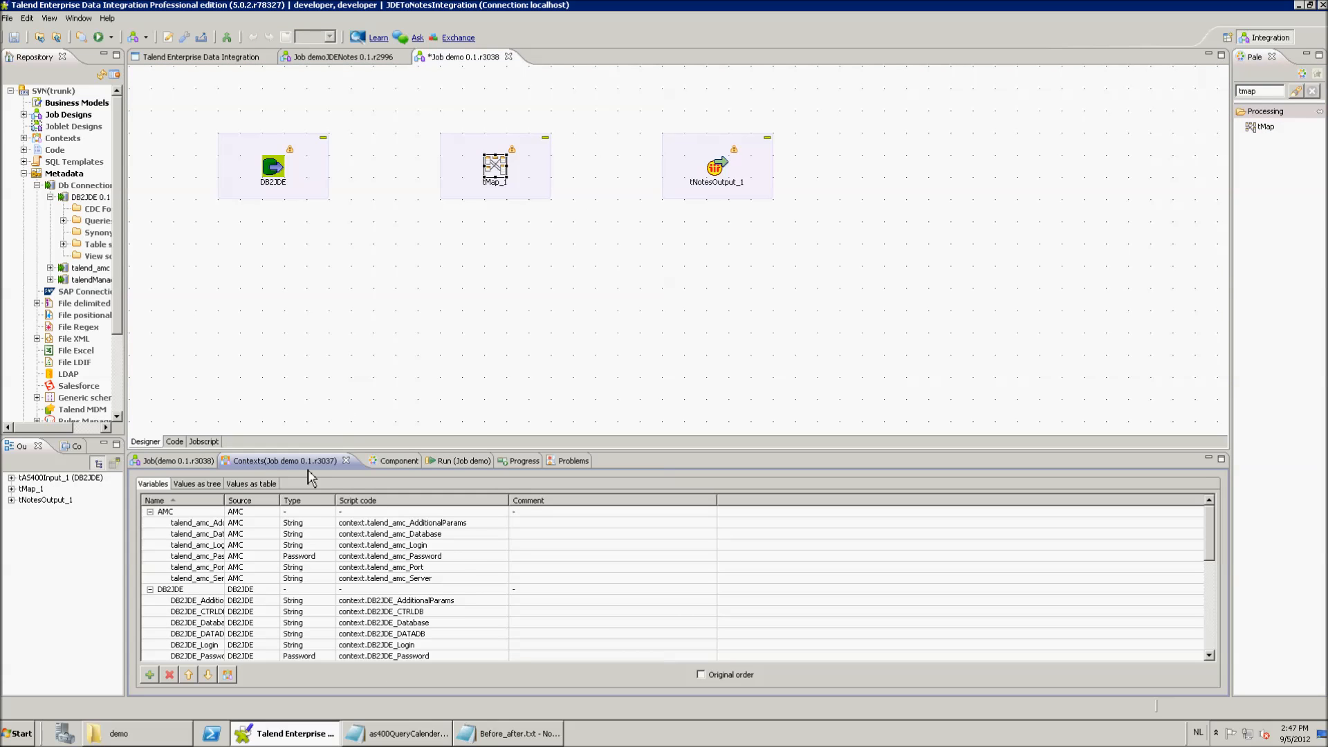
pyautogui.click(470, 461)
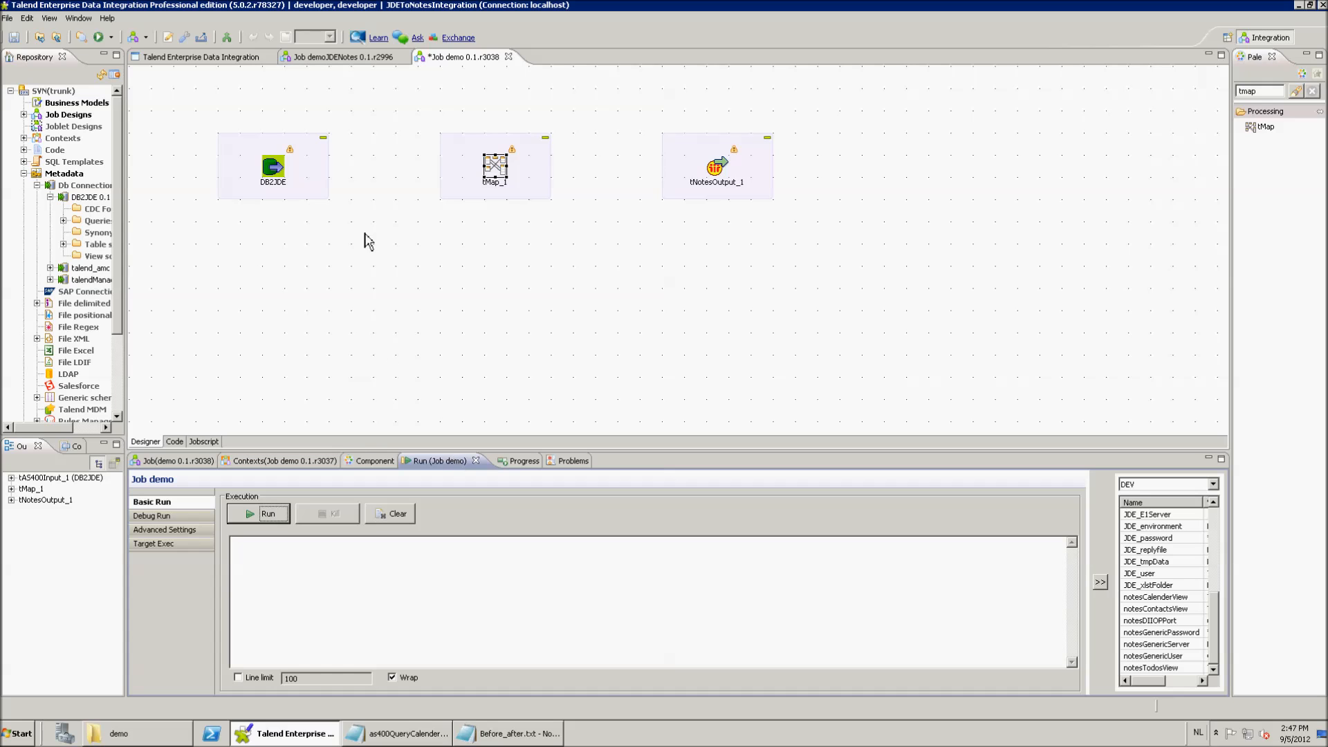
pyautogui.click(277, 171)
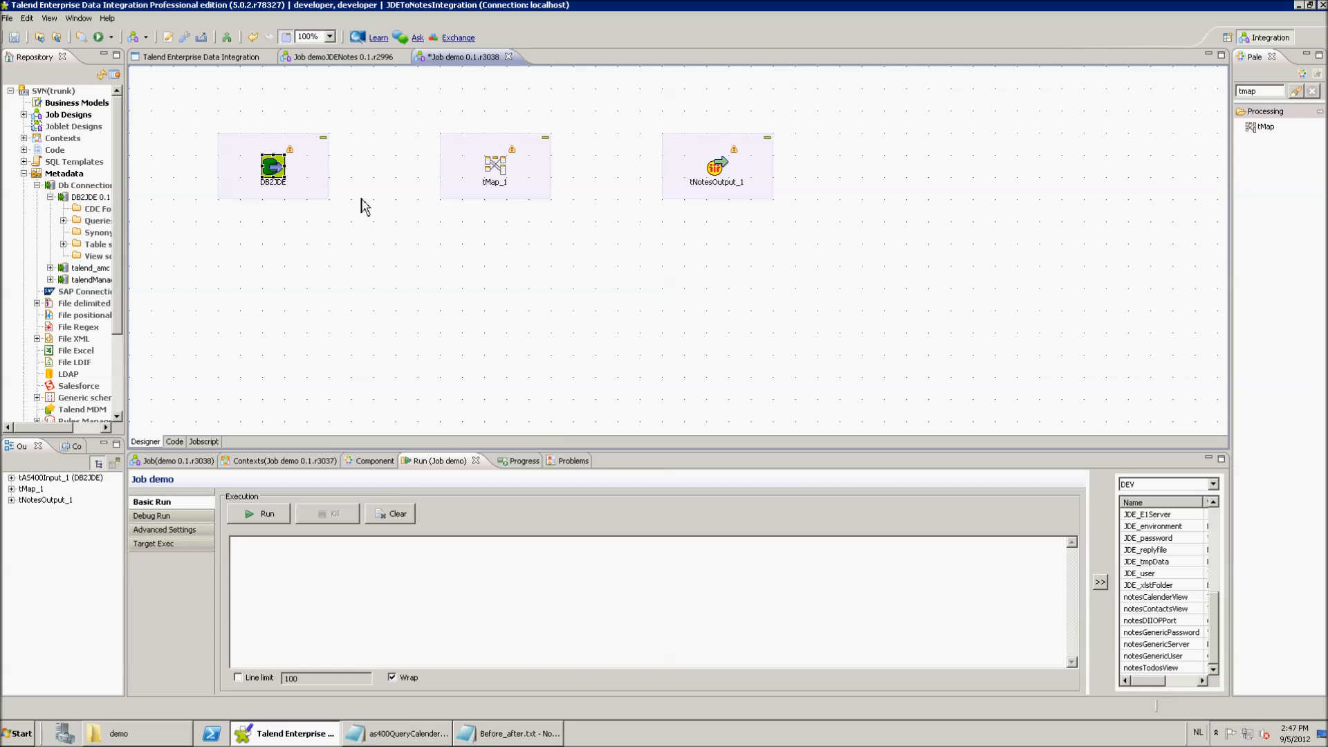
pyautogui.click(374, 461)
pyautogui.hotkey('ctrl', 'a')
pyautogui.press('Delete')
pyautogui.moveTo(394, 595); pyautogui.dragTo(161, 589)
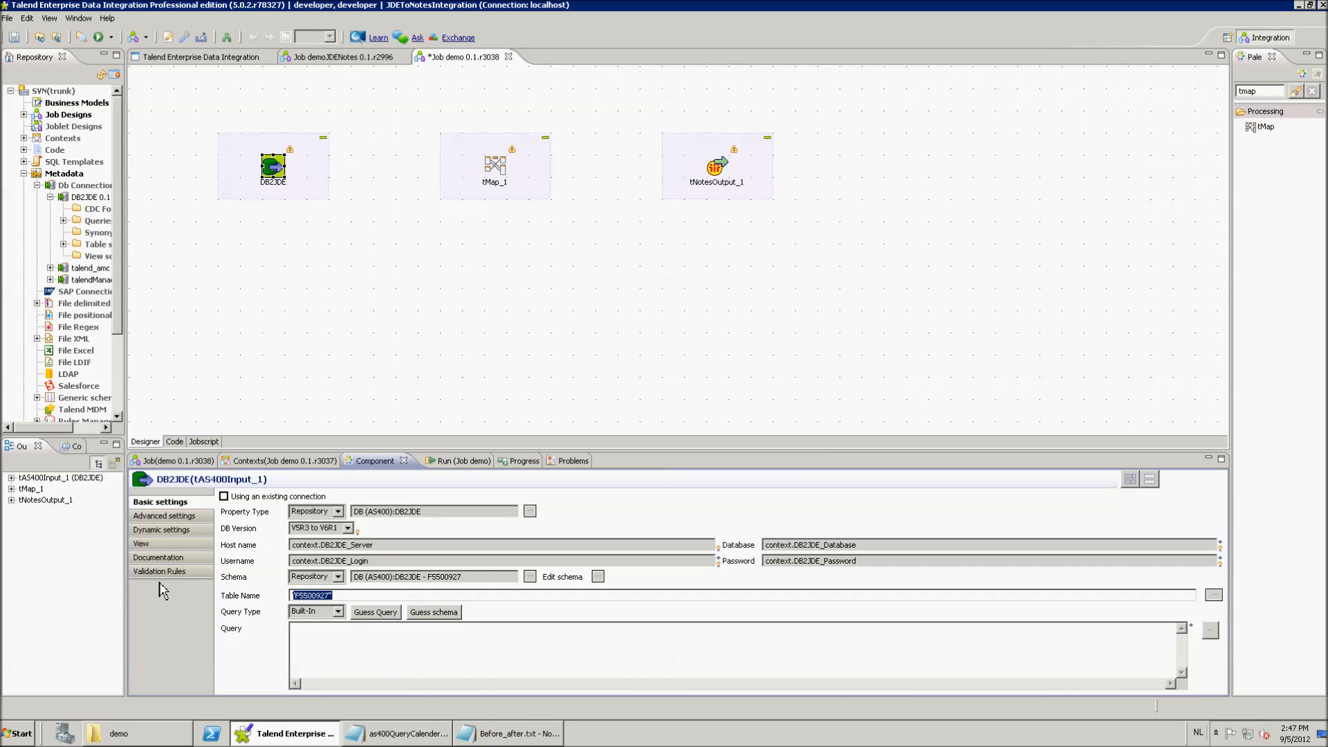
pyautogui.write('""')
# Switch the DB2JDE component's schema to Built-In and load its columns from as400Schema.xml
pyautogui.click(338, 579)
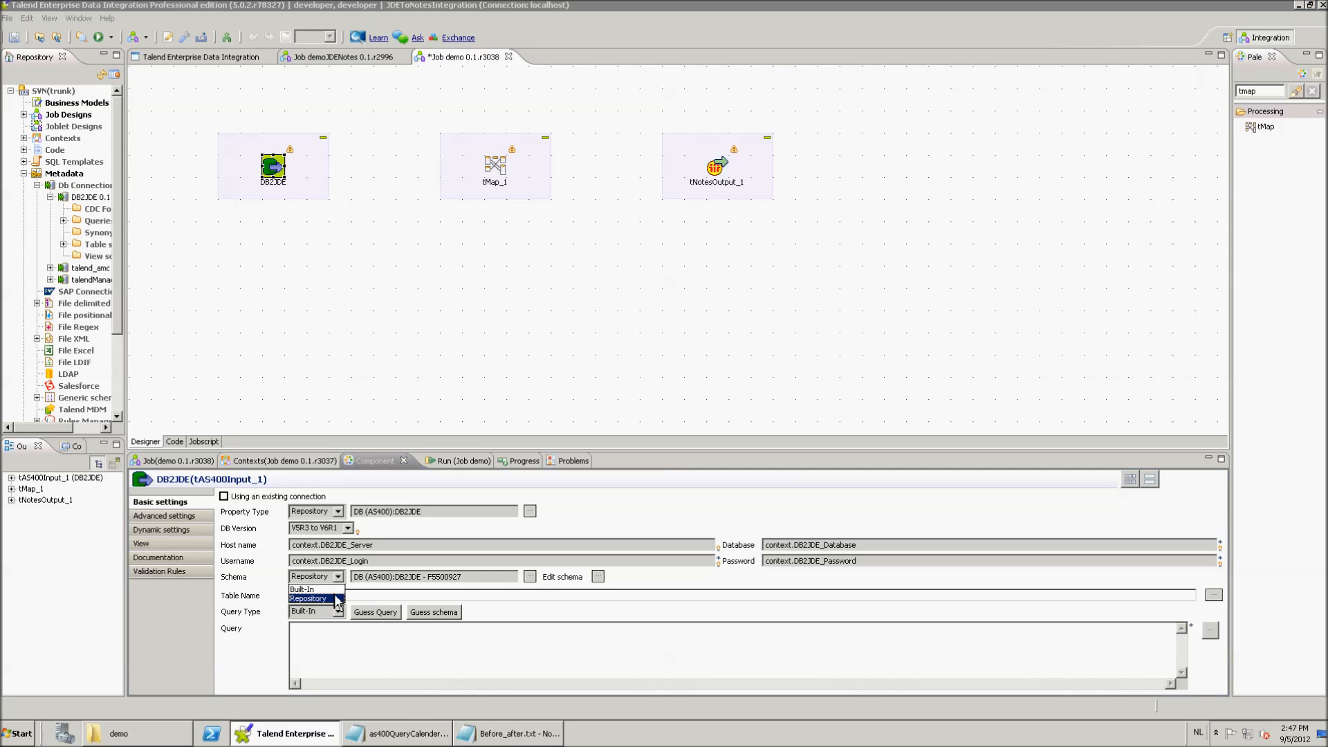
pyautogui.click(338, 588)
pyautogui.click(408, 577)
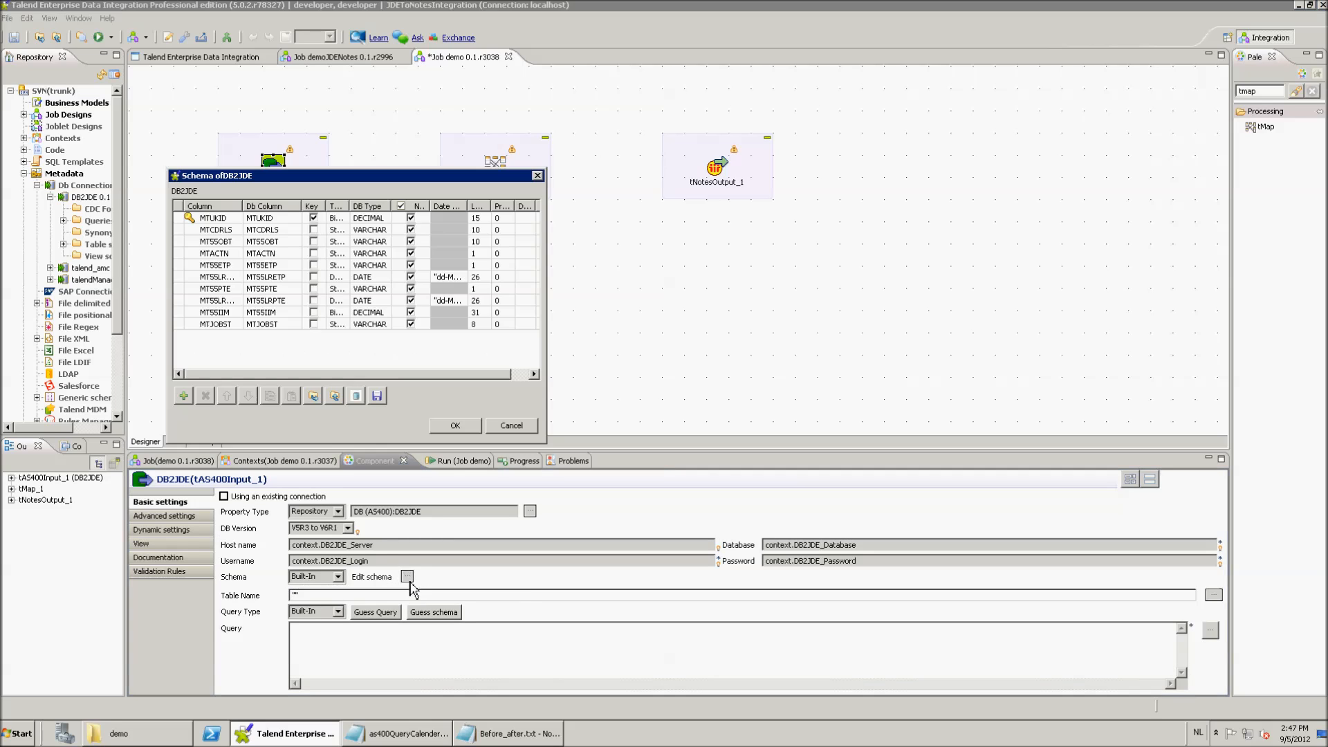
pyautogui.click(334, 396)
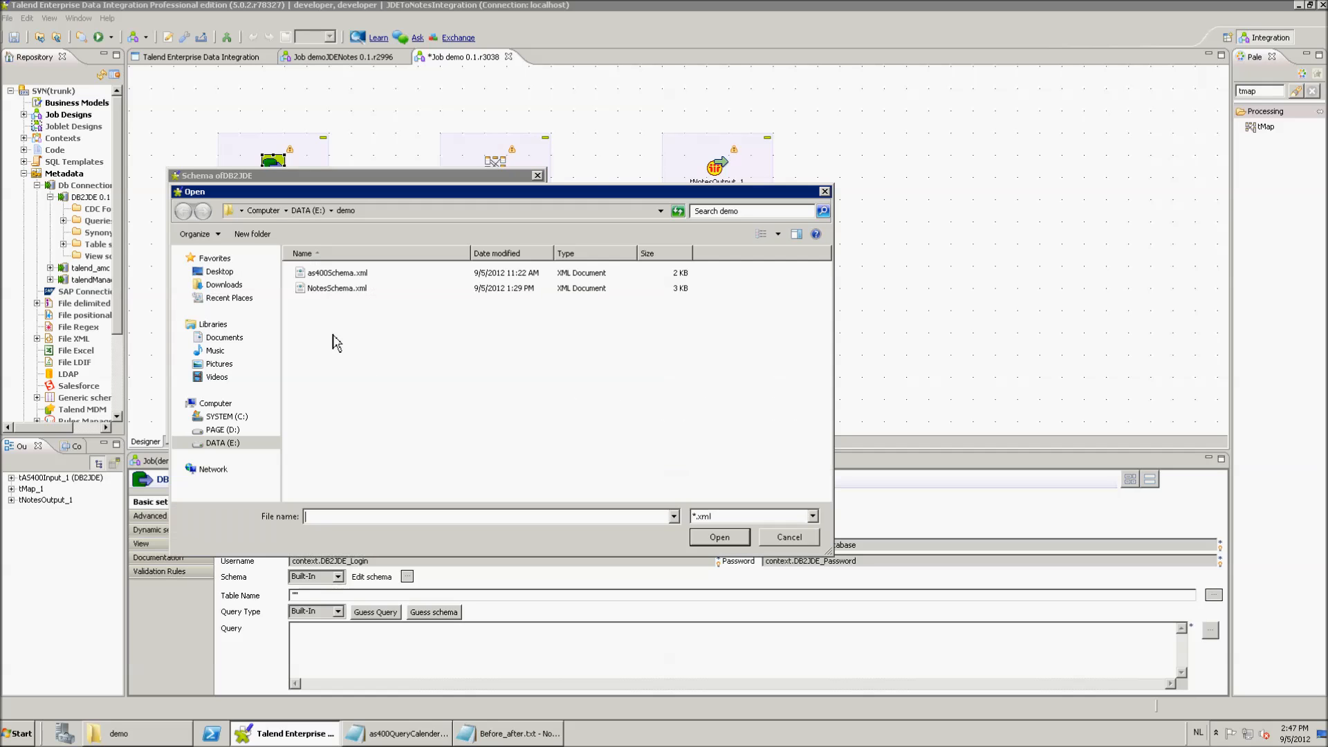
pyautogui.click(329, 275)
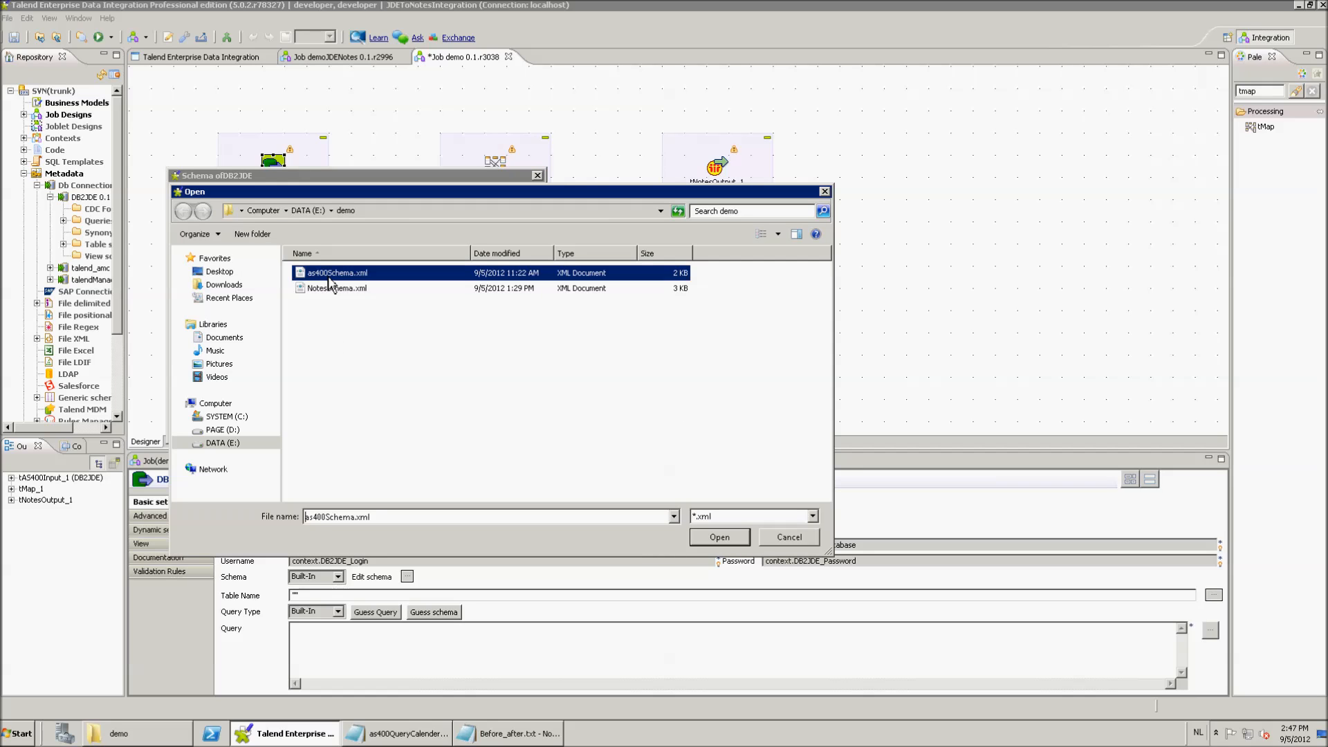
pyautogui.click(720, 538)
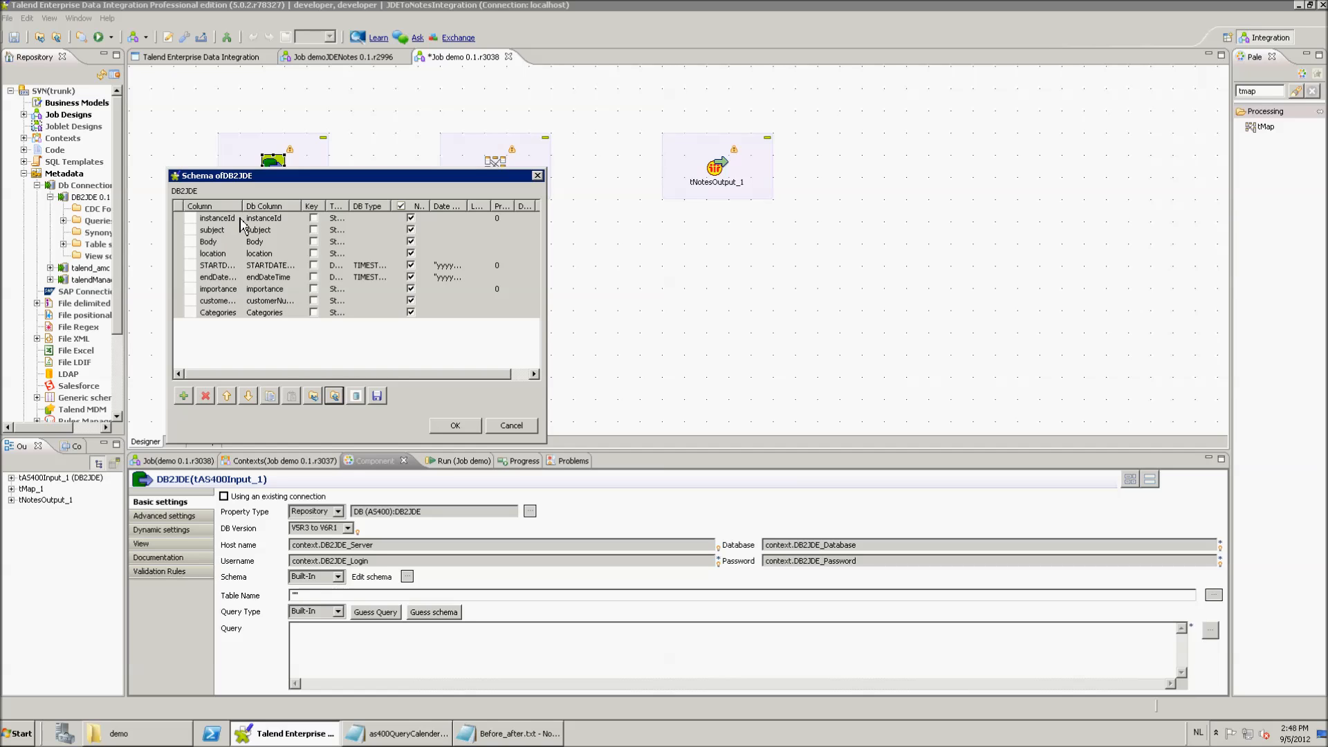
pyautogui.click(473, 432)
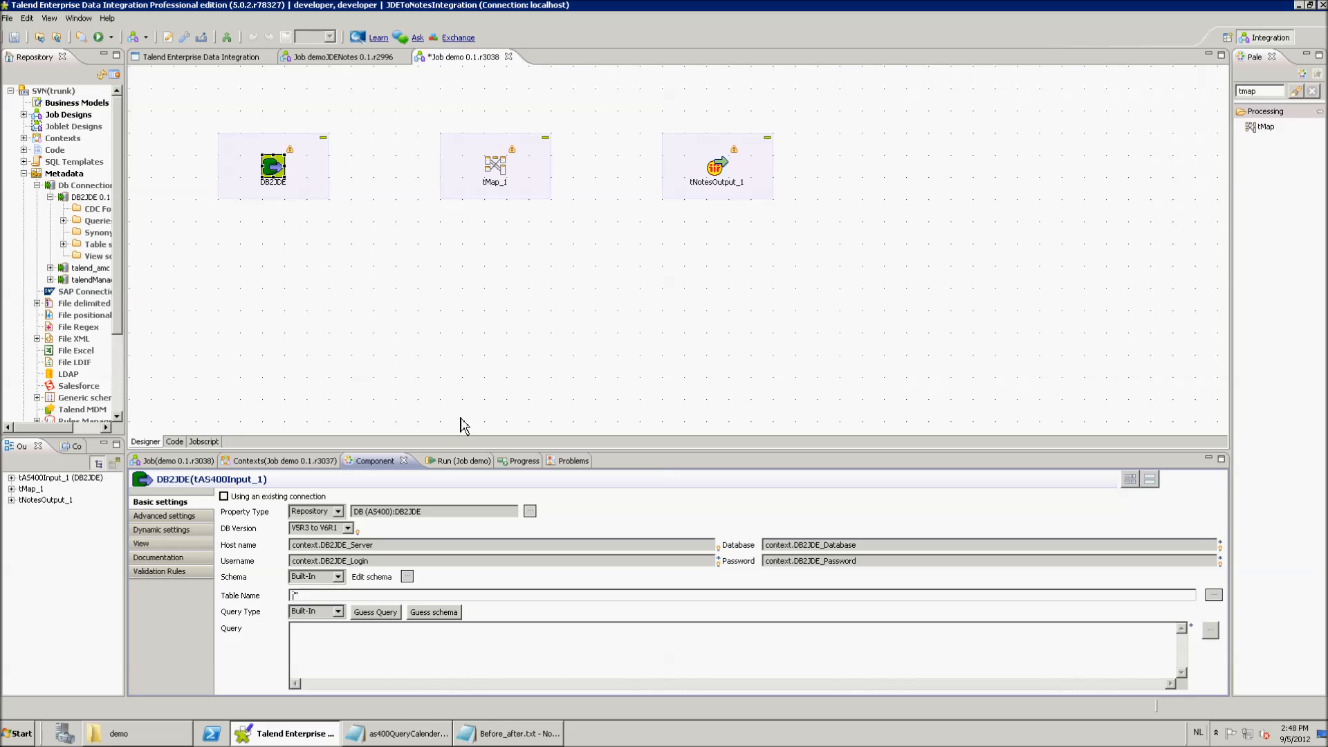
# Paste the SELECT statement from the as400QueryCalender.sql file in Notepad into the DB2JDE component's query
pyautogui.click(436, 735)
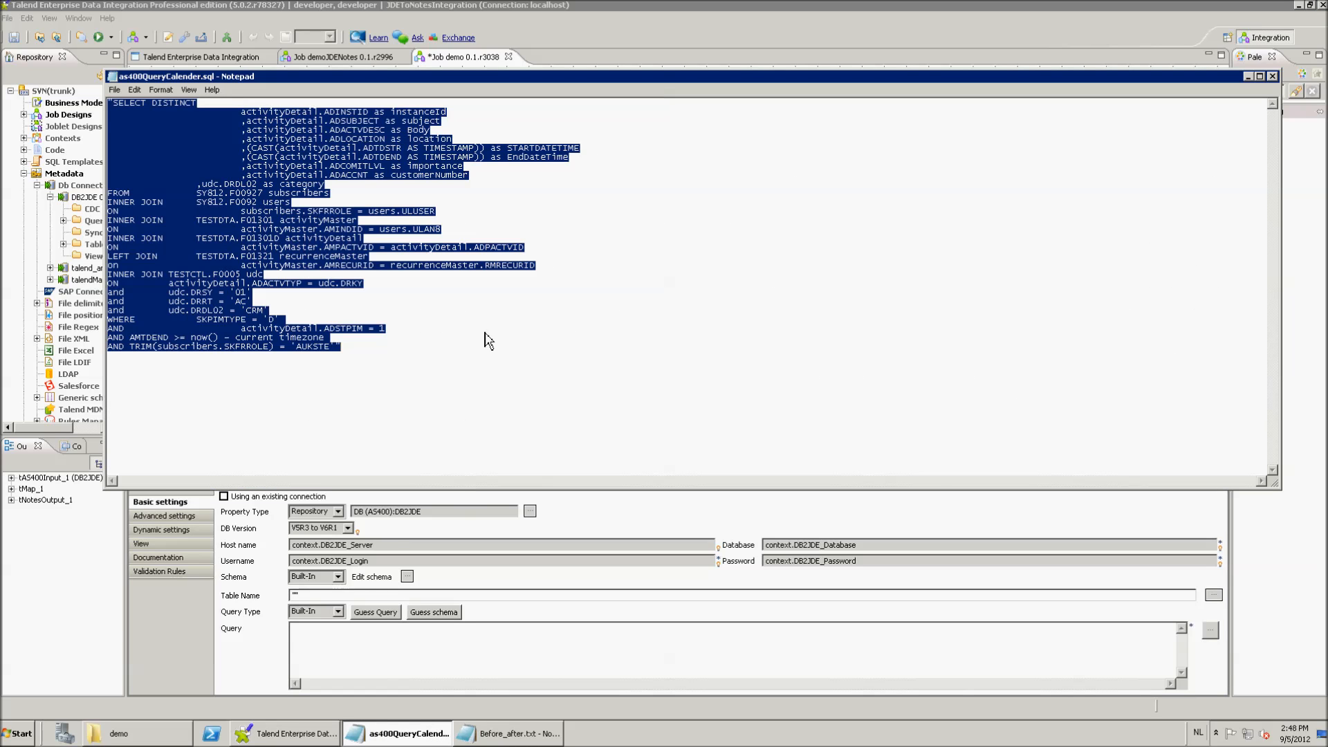
pyautogui.click(475, 662)
pyautogui.hotkey('ctrl', 'v')
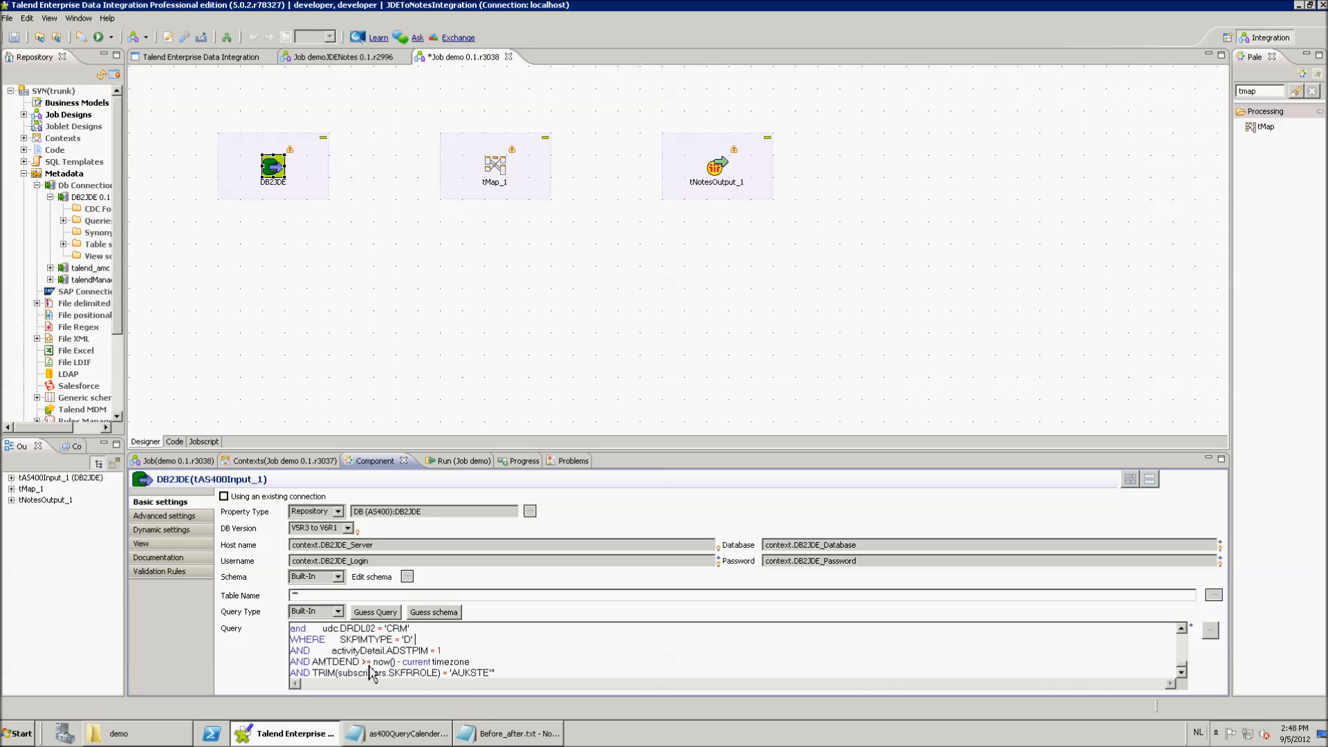
# Examine the query's closing conditions on AMTDEND with the current timezone and on the subscriber's SKFRROLE
pyautogui.moveTo(378, 666); pyautogui.dragTo(400, 668)
pyautogui.click(395, 665)
pyautogui.moveTo(406, 667); pyautogui.dragTo(485, 669)
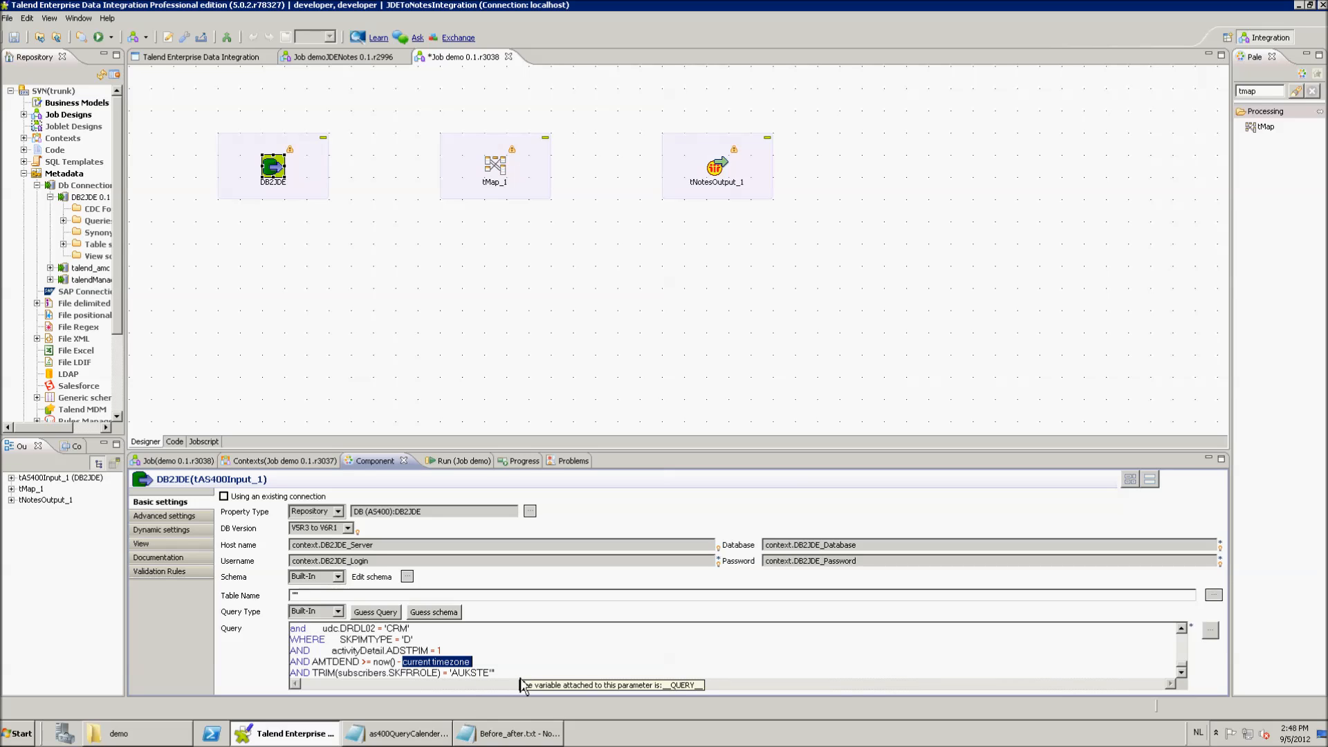
pyautogui.moveTo(521, 673); pyautogui.dragTo(362, 673)
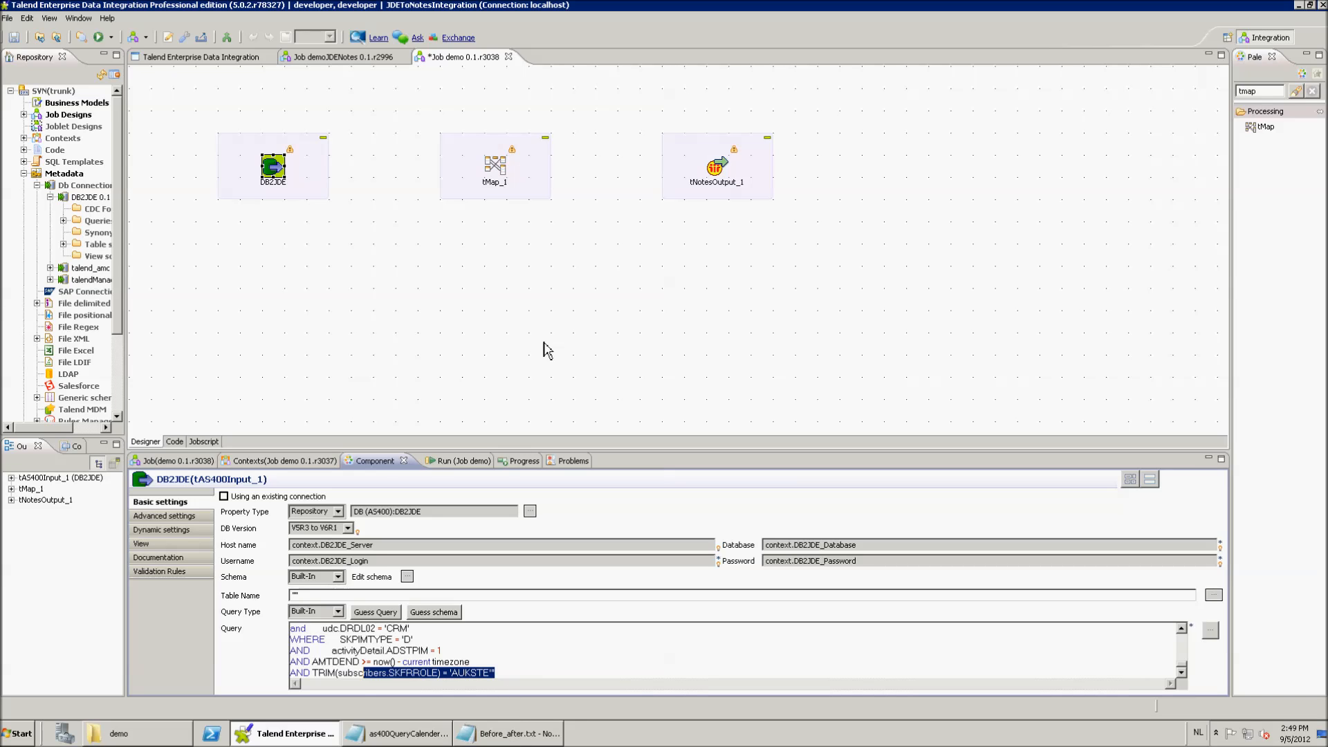
pyautogui.click(538, 391)
# Connect the DB2JDE component to tMap_1 with a Main row
pyautogui.click(273, 172)
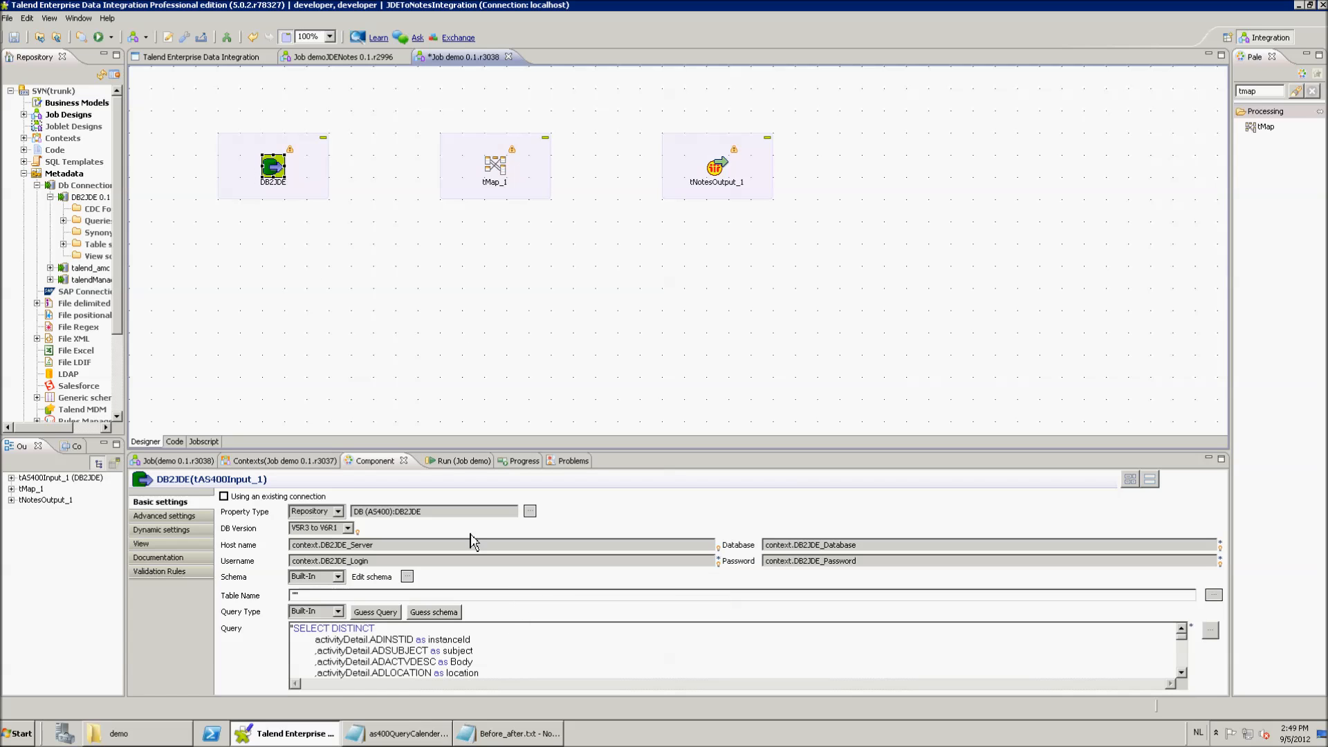
pyautogui.rightClick(277, 168)
pyautogui.moveTo(366, 177)
pyautogui.click(412, 174)
pyautogui.click(503, 171)
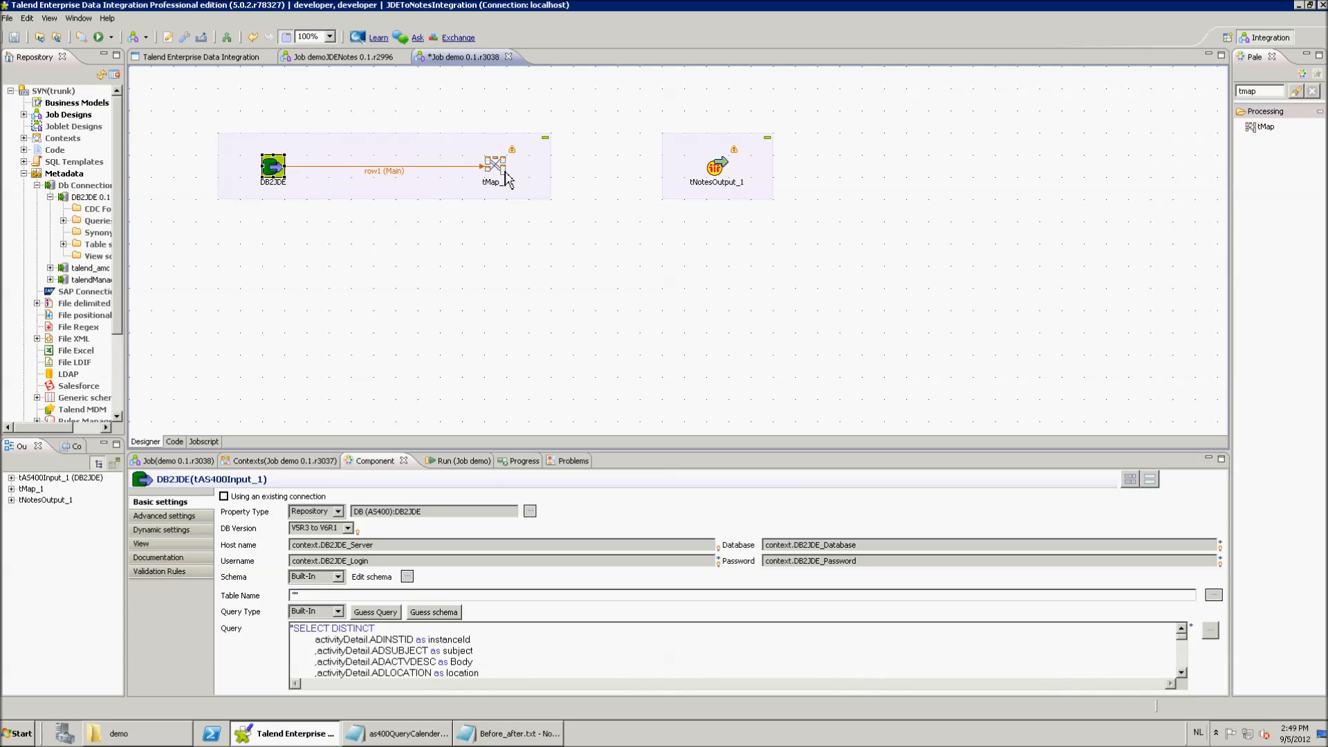
# Enable DIIOP for tNotesOutput_1 and set its User ID to context.notesGenericUser
pyautogui.click(732, 177)
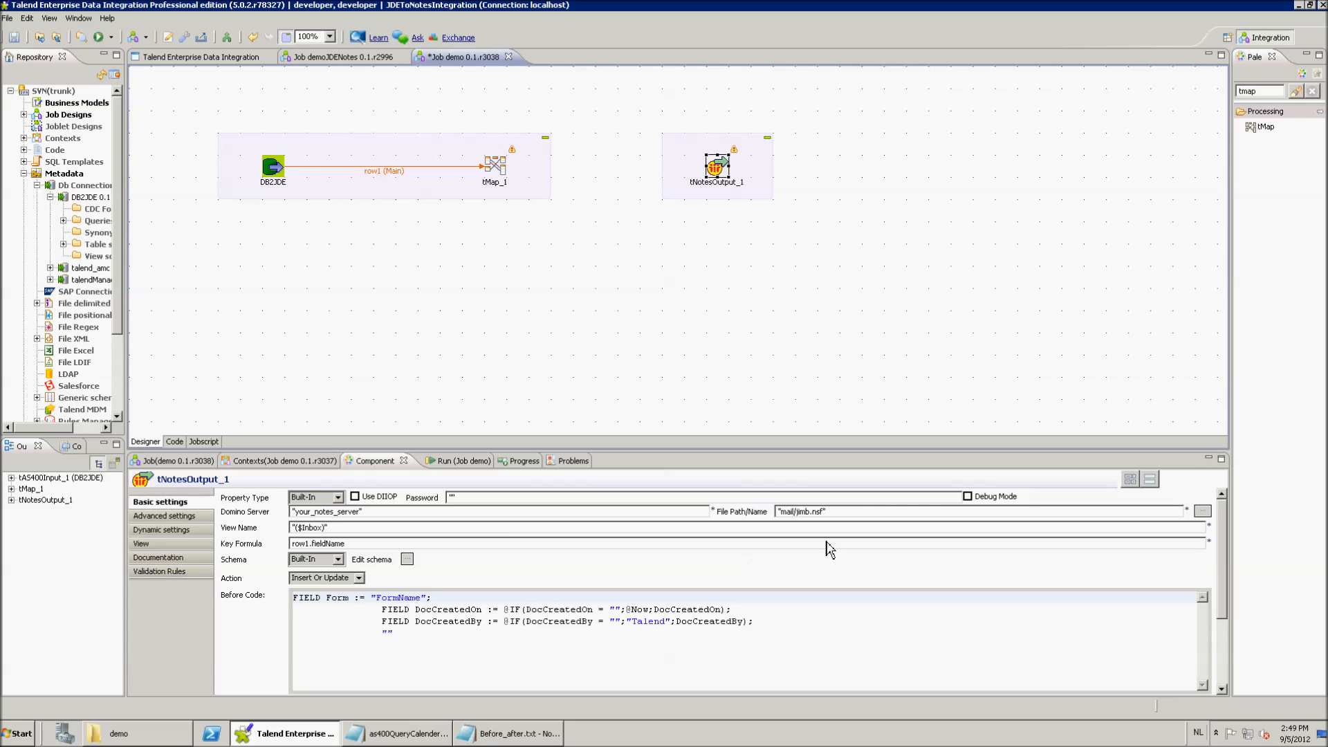
pyautogui.moveTo(814, 512)
pyautogui.mouseDown()
pyautogui.moveTo(788, 513)
pyautogui.moveTo(837, 520)
pyautogui.mouseUp()
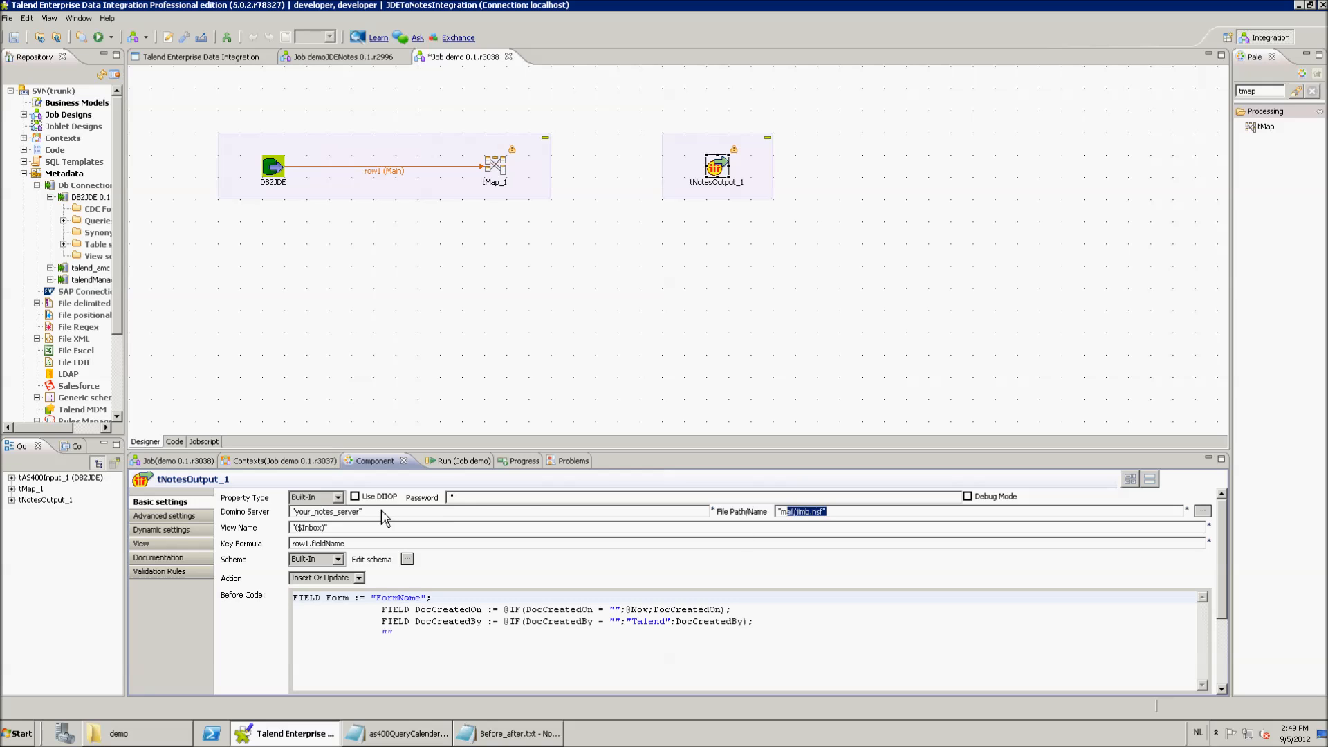
pyautogui.click(356, 497)
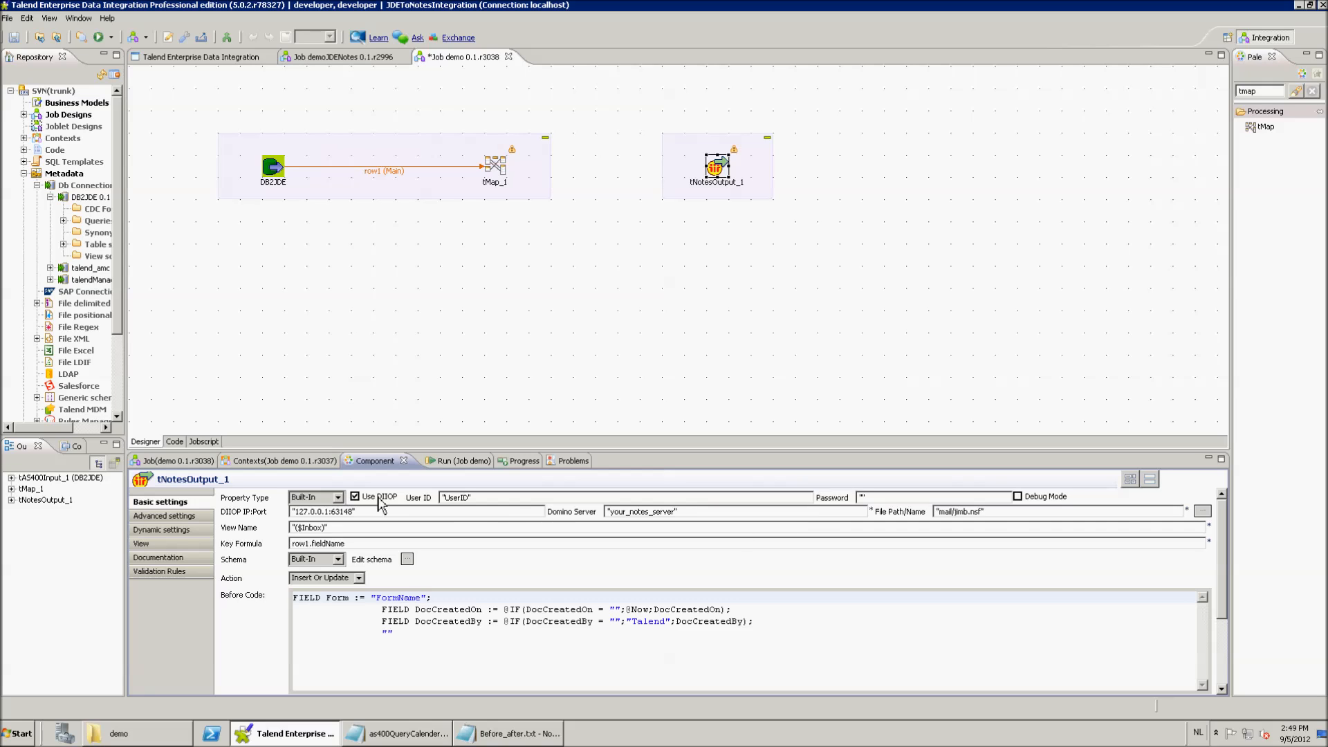
pyautogui.moveTo(472, 498); pyautogui.dragTo(411, 499)
pyautogui.write('context.note')
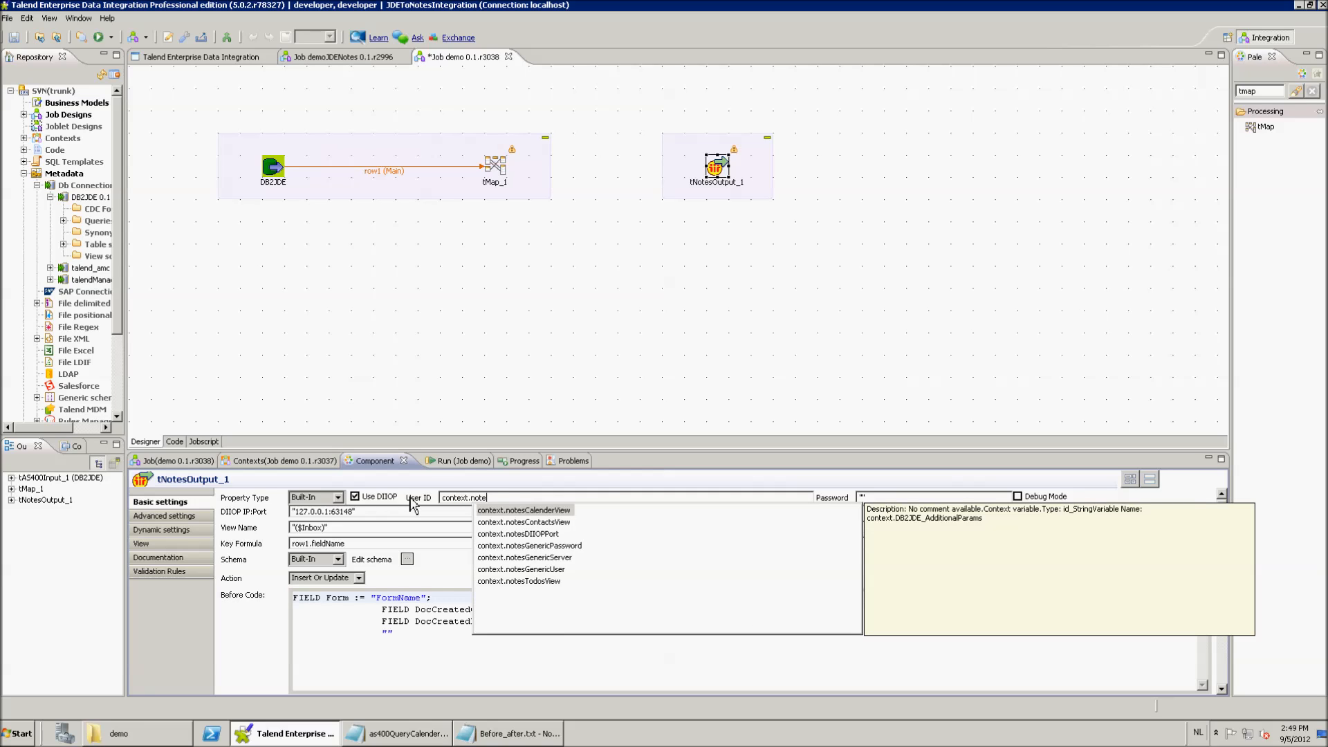
pyautogui.press('Down')
pyautogui.press('Down')
pyautogui.press('Down')
pyautogui.press('Down')
pyautogui.press('Down')
pyautogui.press('Return')
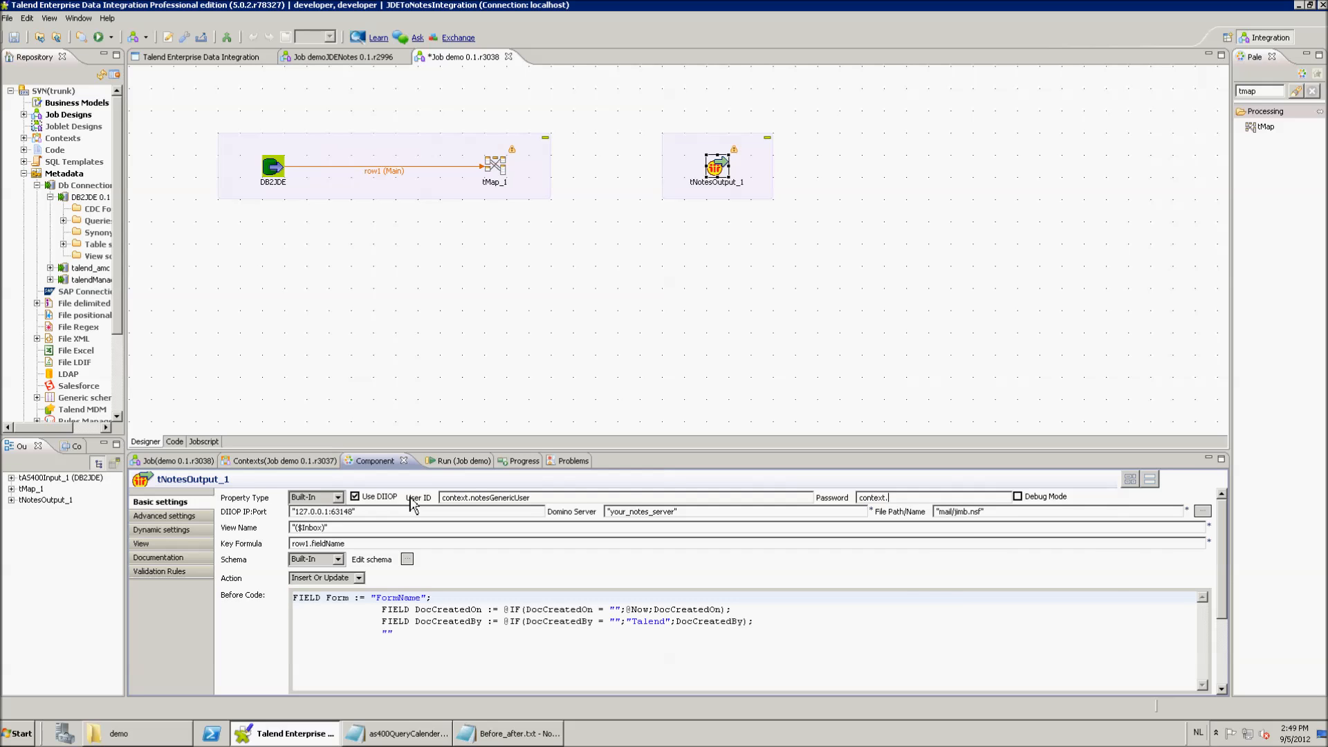
# Complete the tNotesOutput_1 password field with the variable context.notesGenericPassword and enable Debug Mode
pyautogui.write('not')
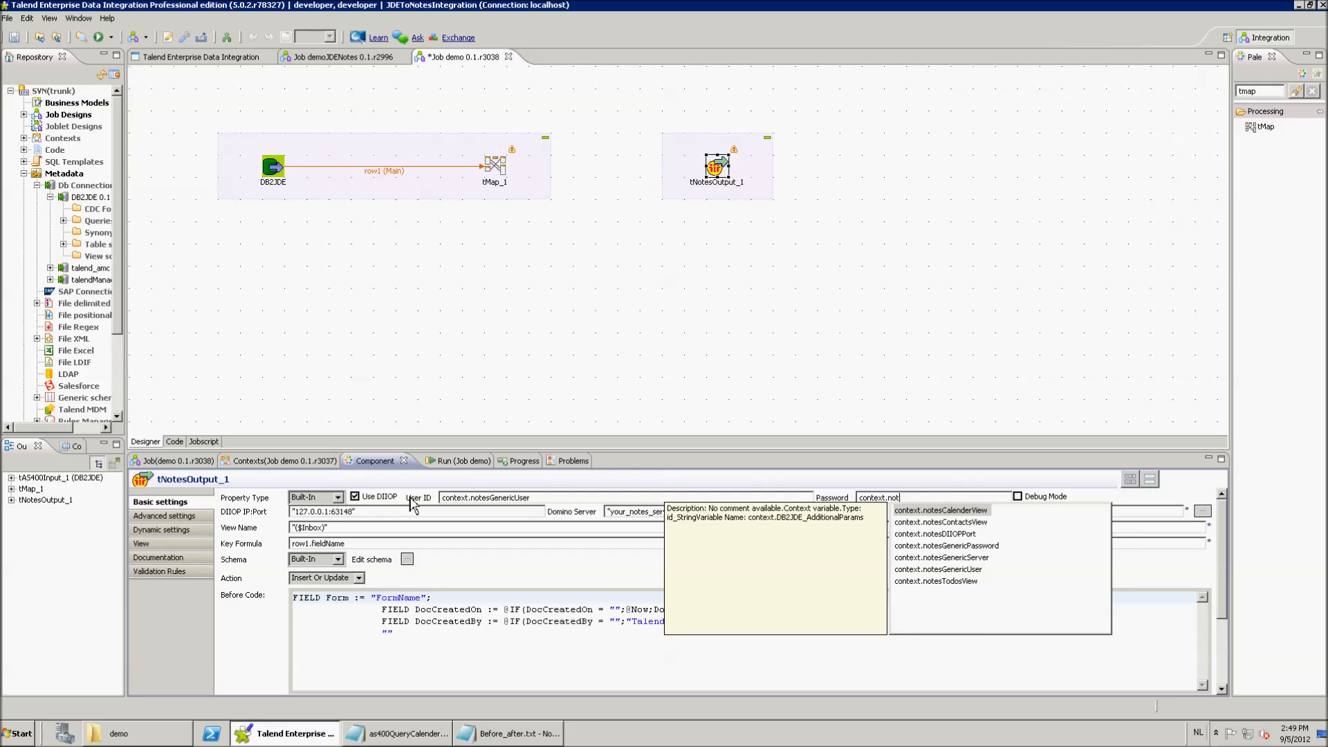
pyautogui.press('Down')
pyautogui.press('Down')
pyautogui.press('Down')
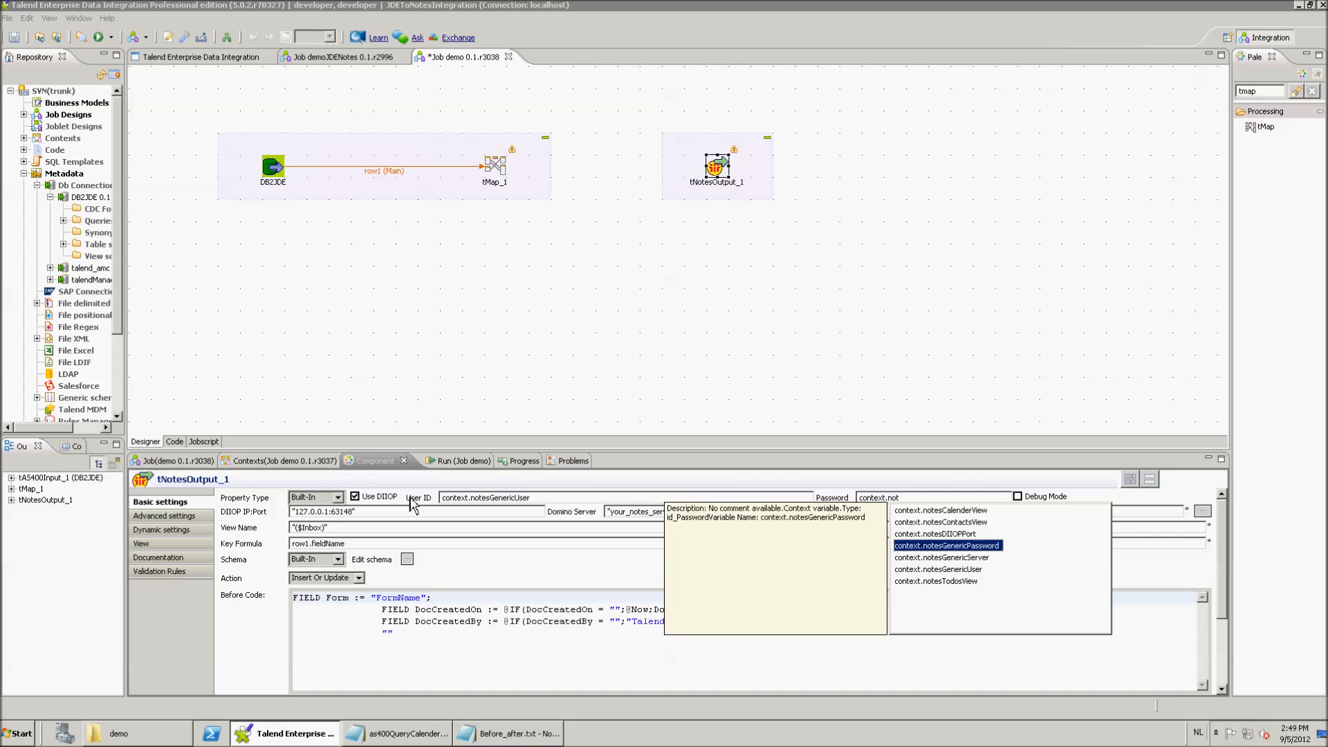
pyautogui.press('Return')
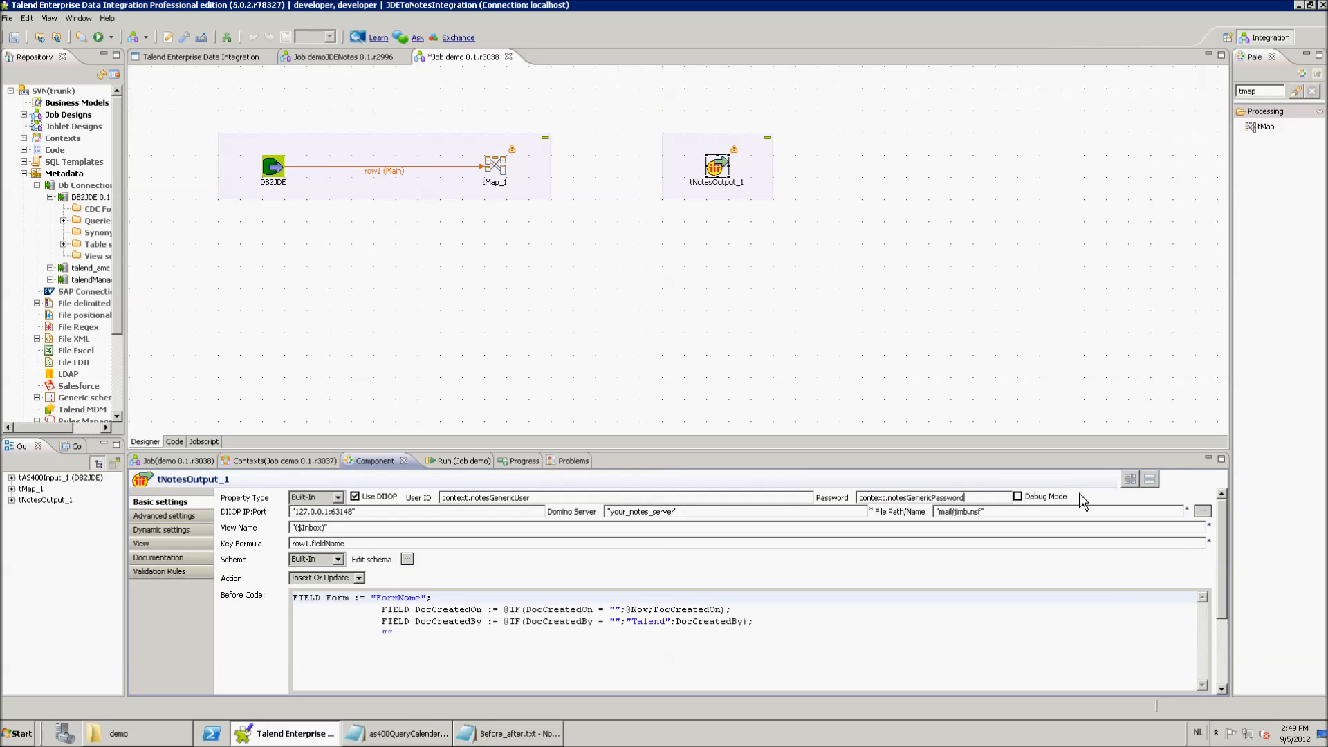
pyautogui.click(1020, 498)
# Set the DIIOP IP:Port of tNotesOutput_1 to context.notesGenericServer
pyautogui.tripleClick(371, 513)
pyautogui.write('context')
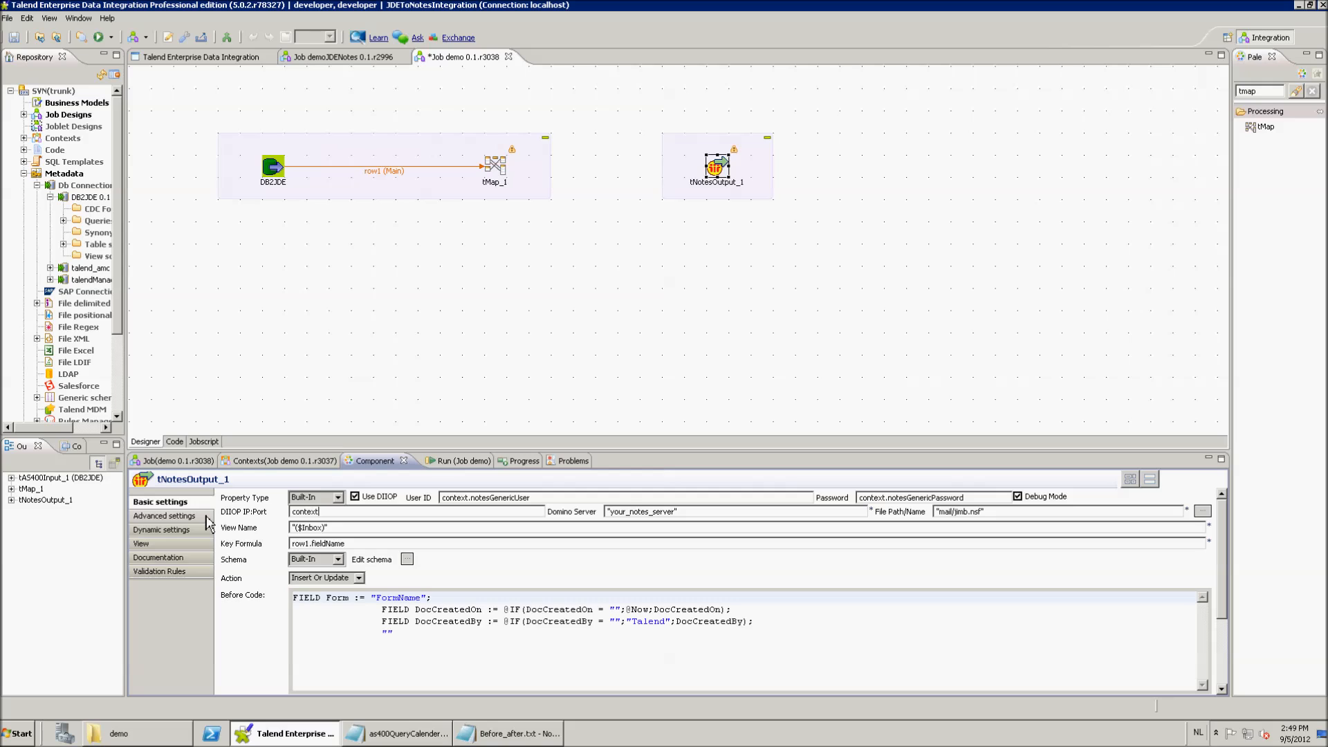
pyautogui.write('.no')
pyautogui.press('Down')
pyautogui.press('Down')
pyautogui.press('Down')
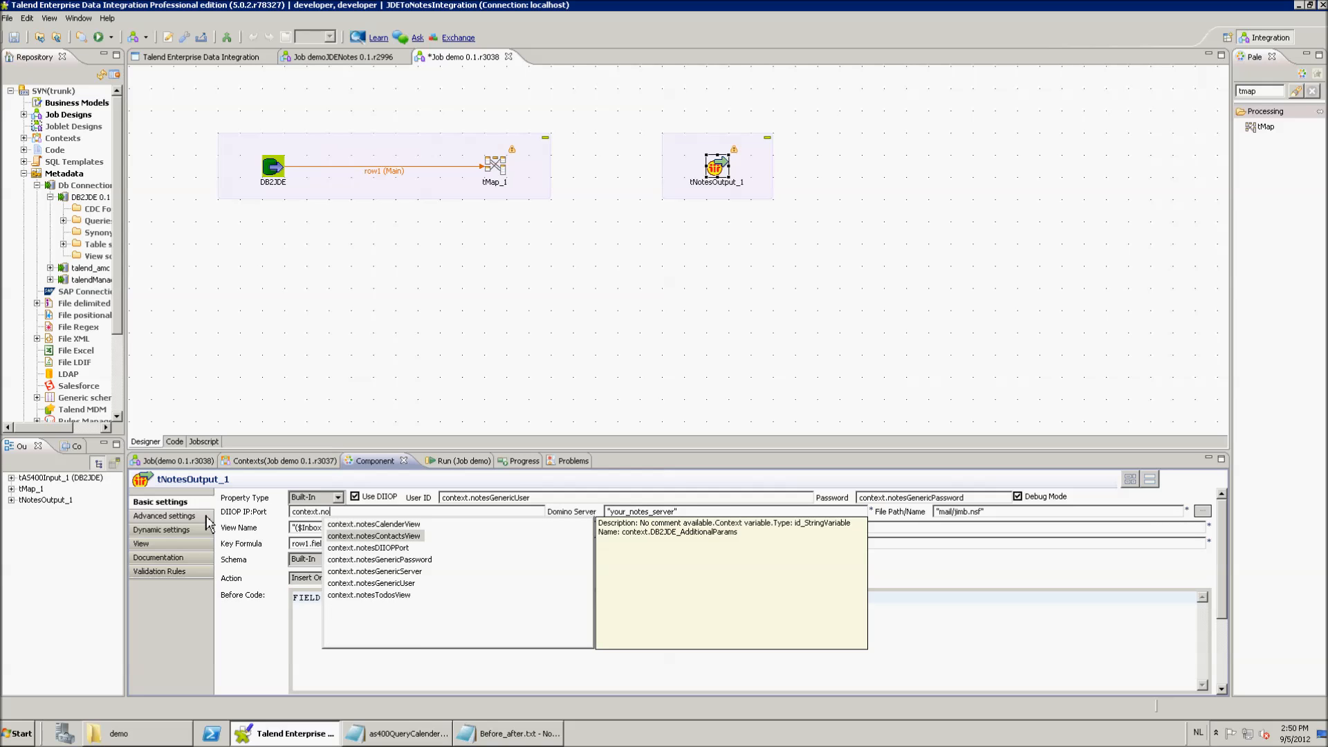
pyautogui.press('Up')
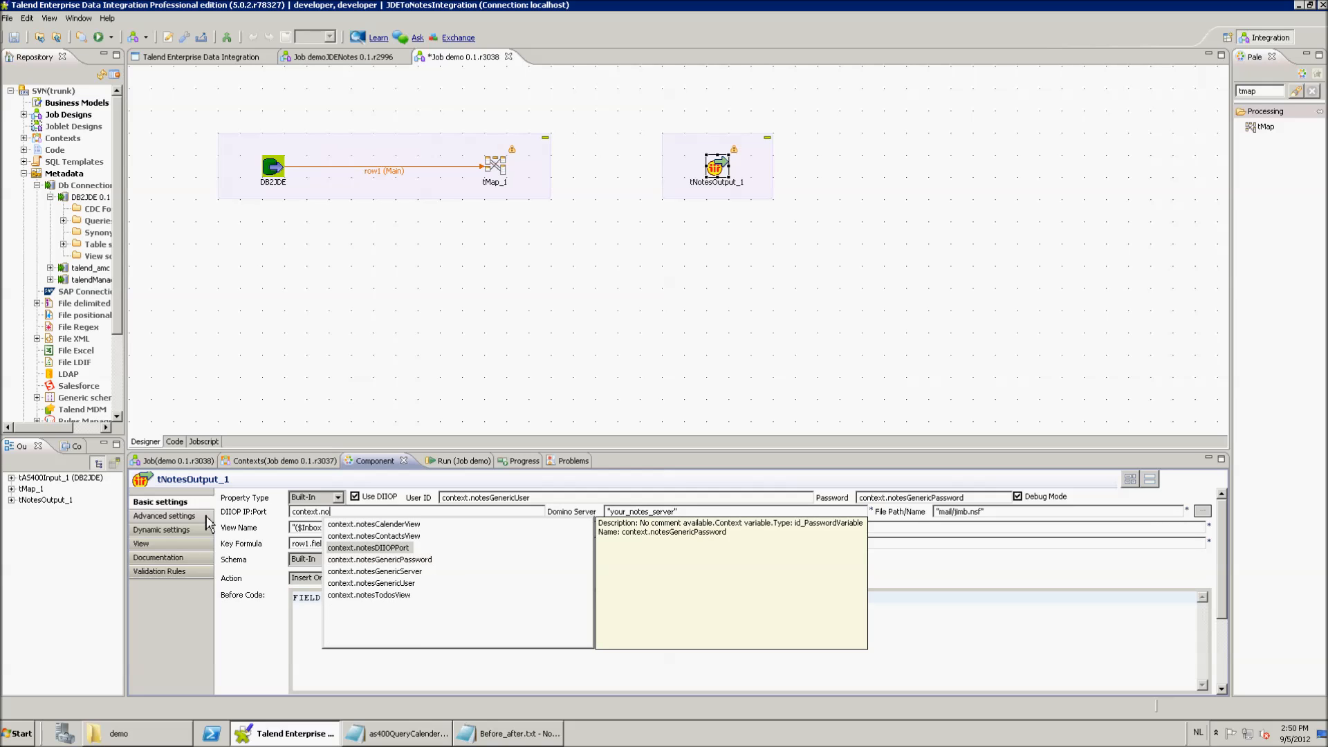
pyautogui.press('Down')
pyautogui.press('Down')
pyautogui.press('Return')
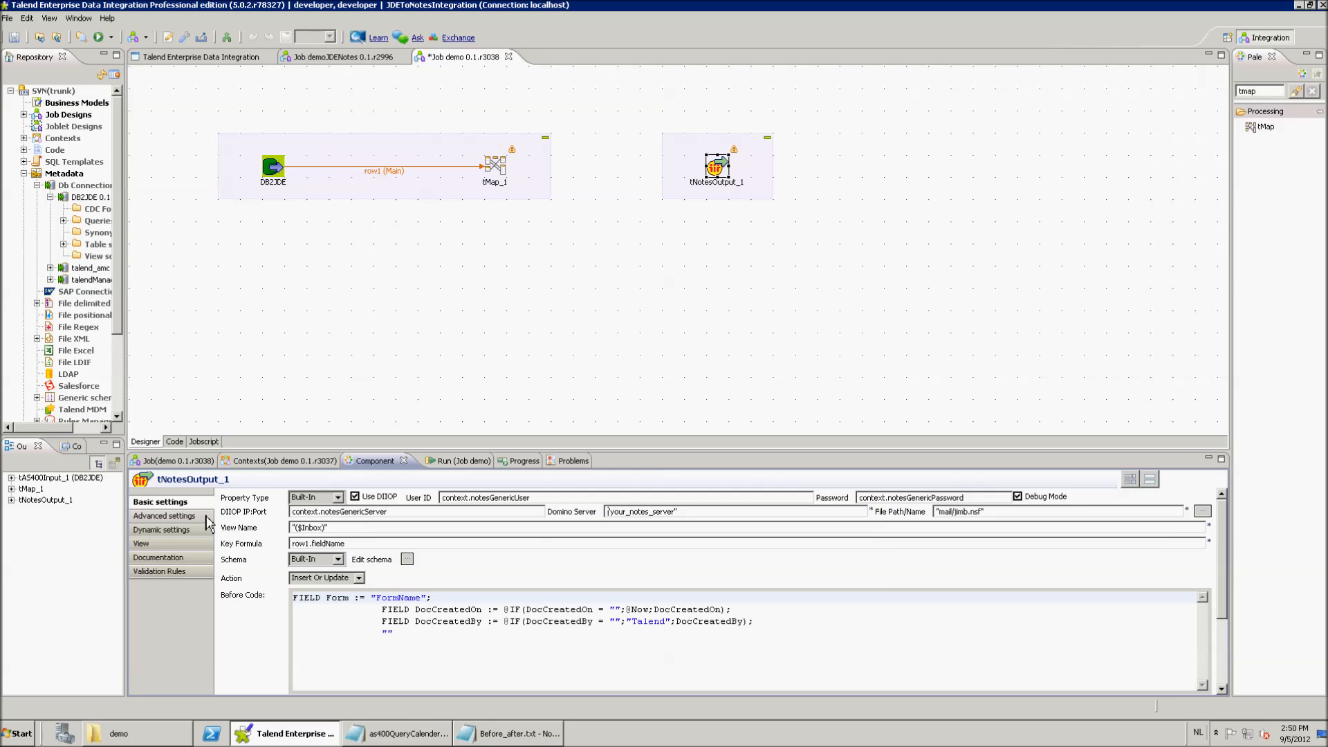
# Set the Domino Server of tNotesOutput_1 to context.notesGenericServer
pyautogui.hotkey('shift', 'End')
pyautogui.write('con')
pyautogui.write('not')
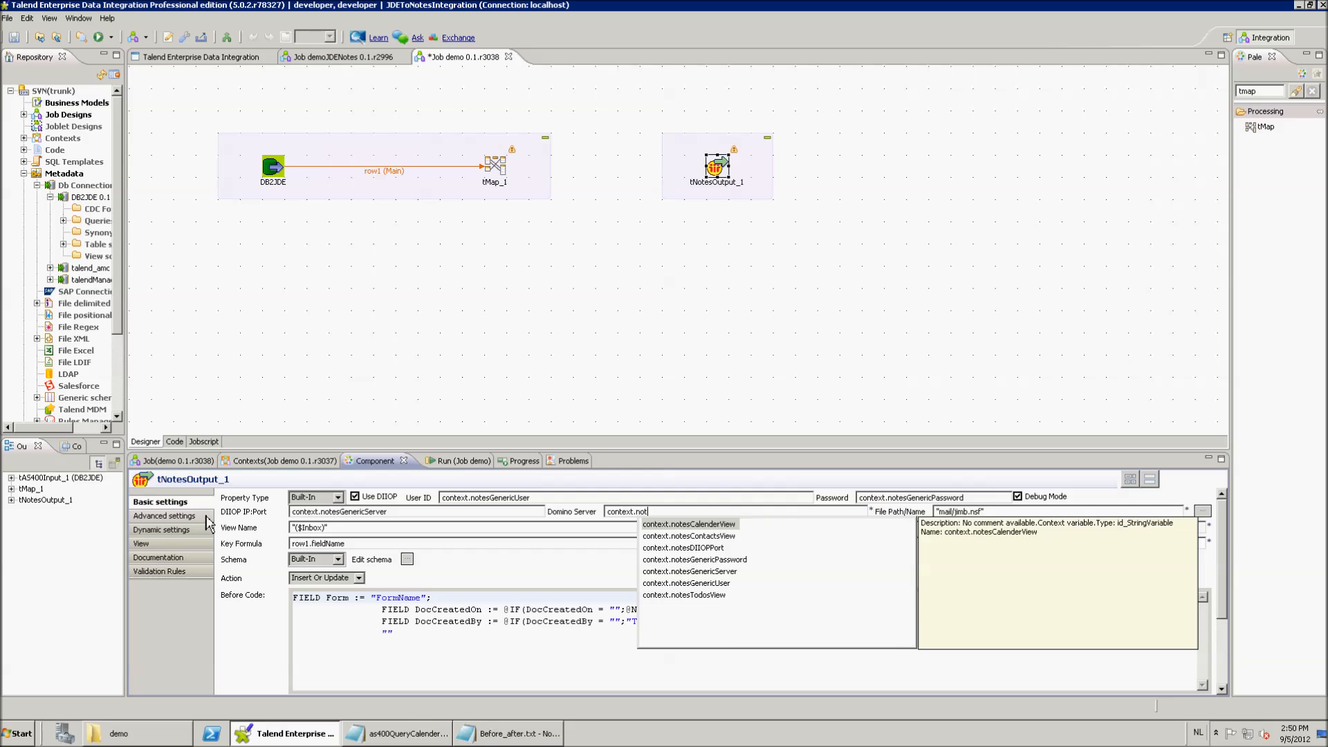
pyautogui.write('es')
pyautogui.press('Down')
pyautogui.press('Down')
pyautogui.press('Down')
pyautogui.press('Down')
pyautogui.press('Return')
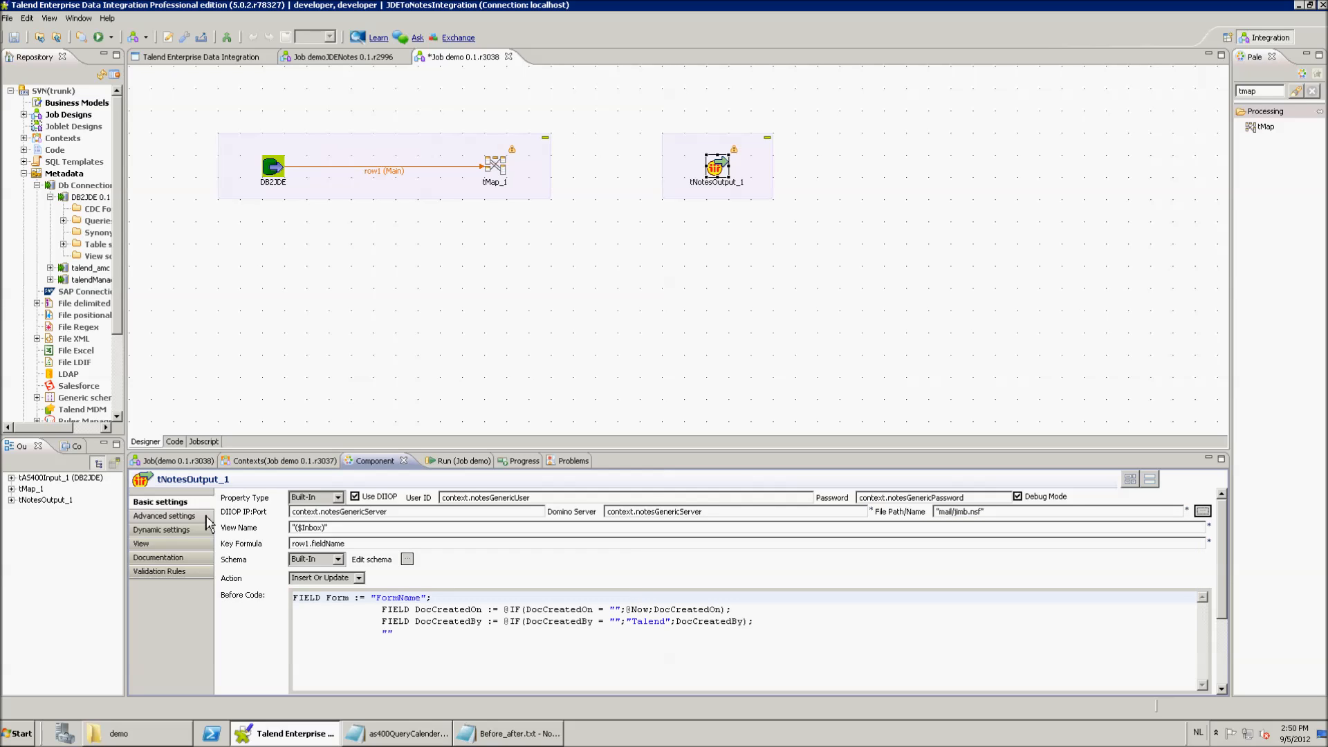
# Set the File Path/Name of tNotesOutput_1 to context.mailfile
pyautogui.moveTo(986, 514); pyautogui.dragTo(901, 529)
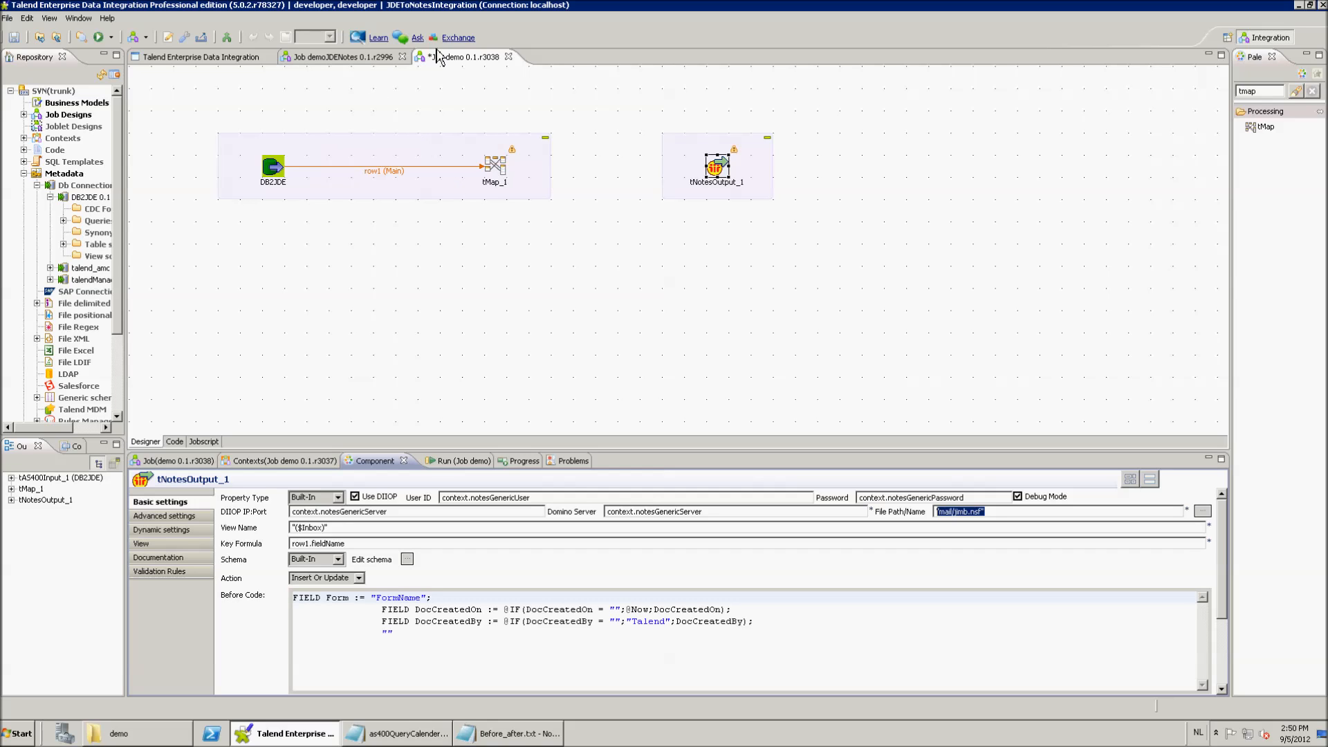
pyautogui.press('Delete')
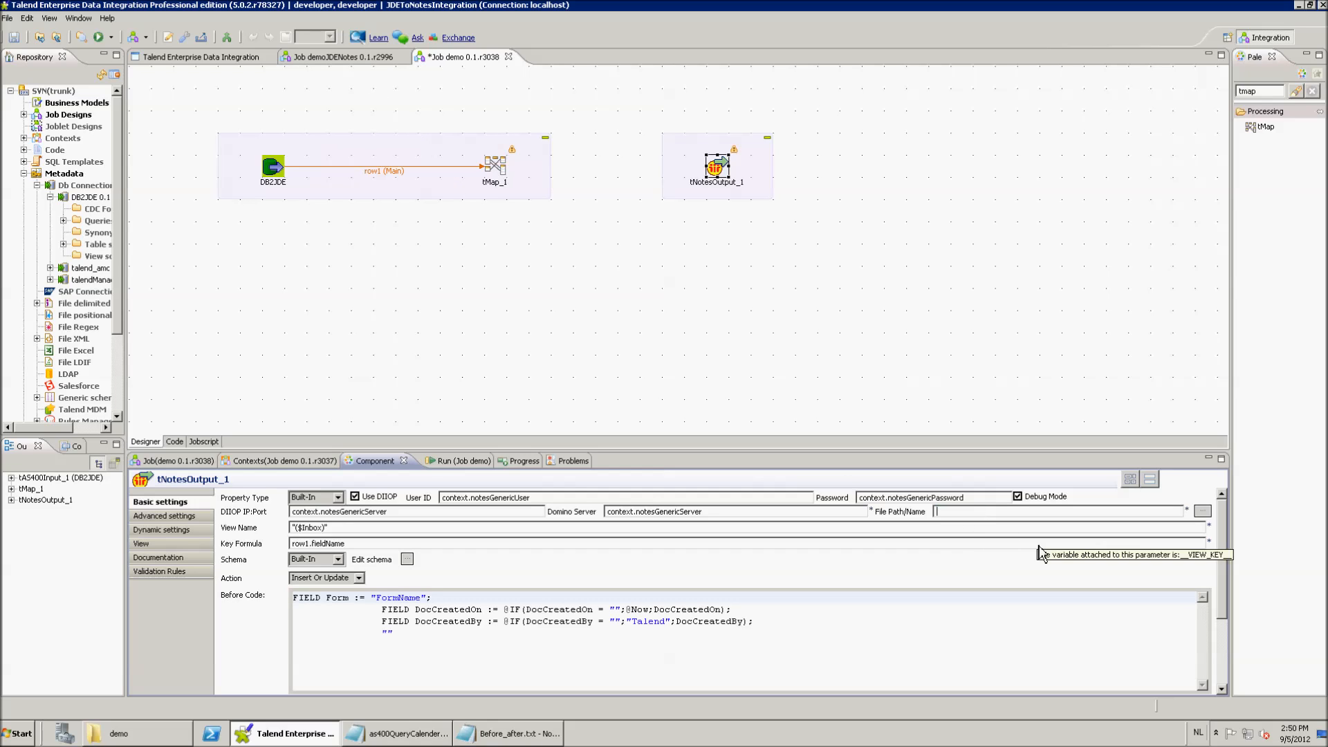
pyautogui.write('context.mai')
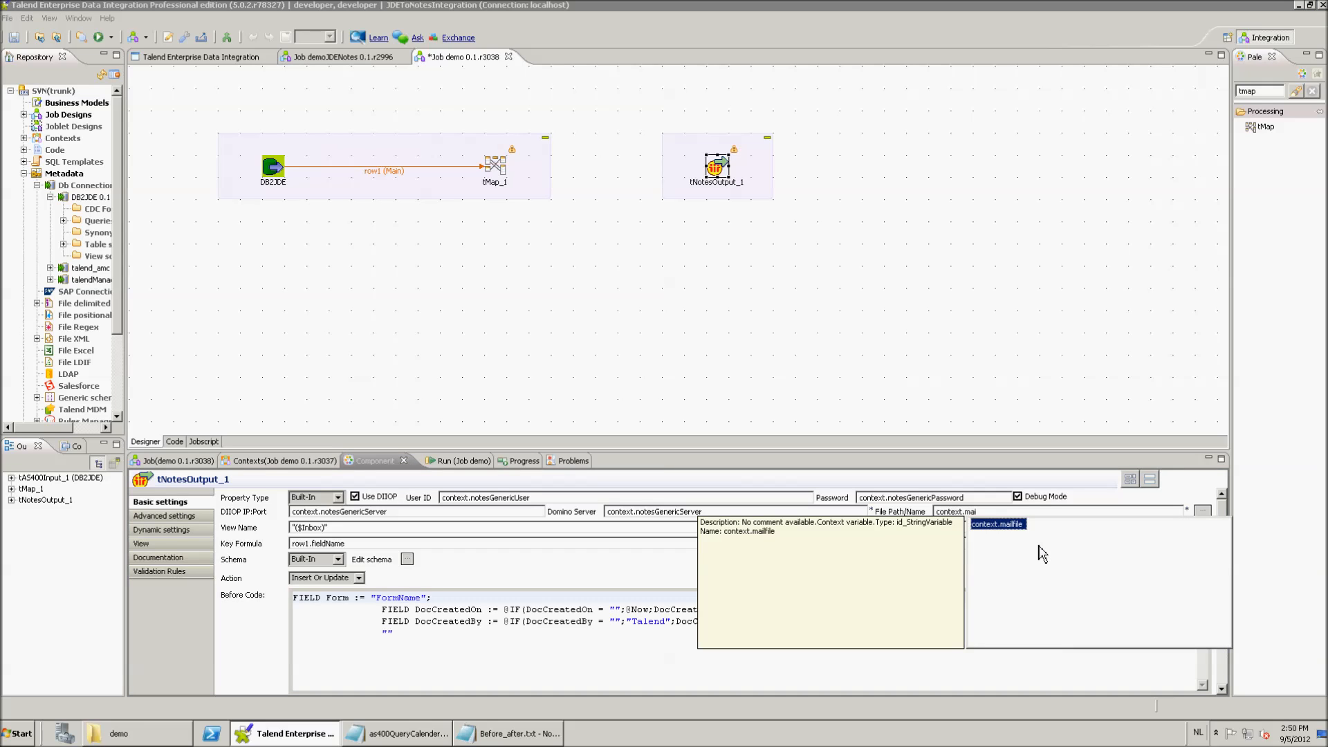
pyautogui.press('Return')
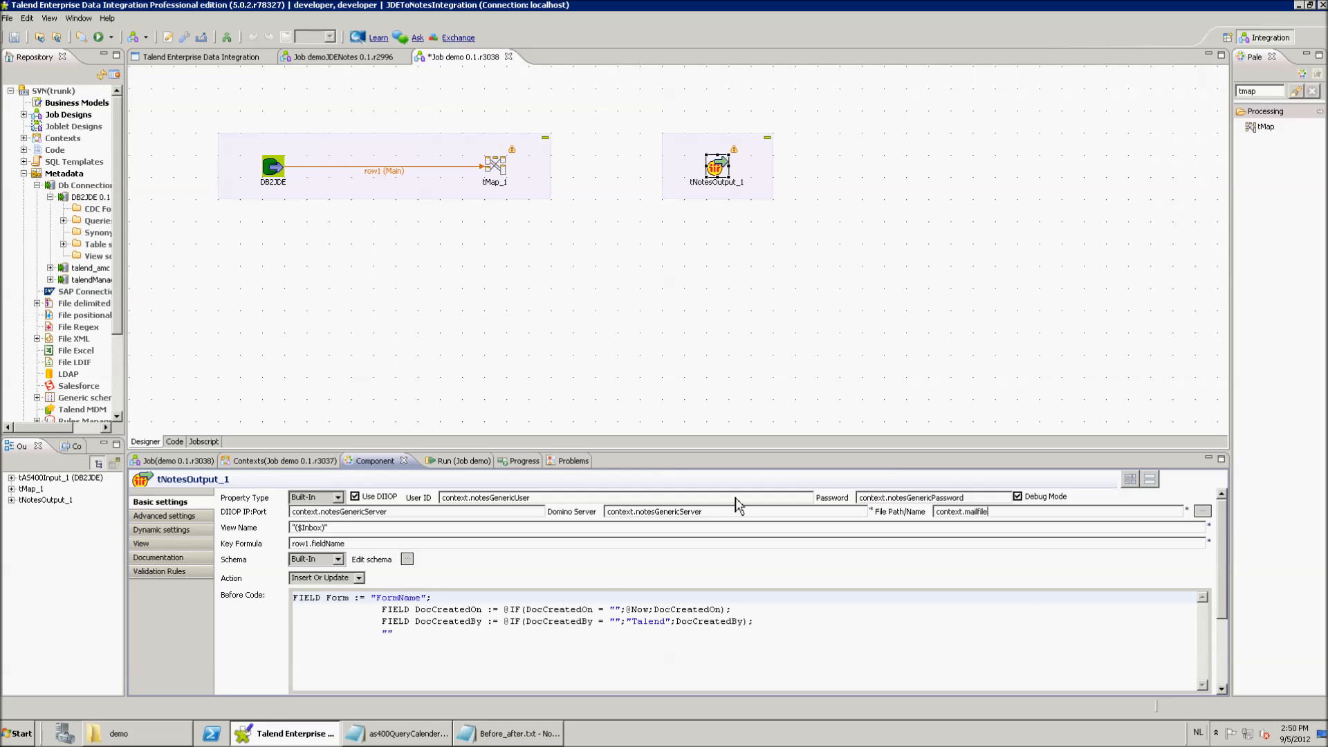
# Set the View Name of tNotesOutput_1 to context.notesCalenderView
pyautogui.click(378, 530)
pyautogui.hotkey('ctrl', 'a')
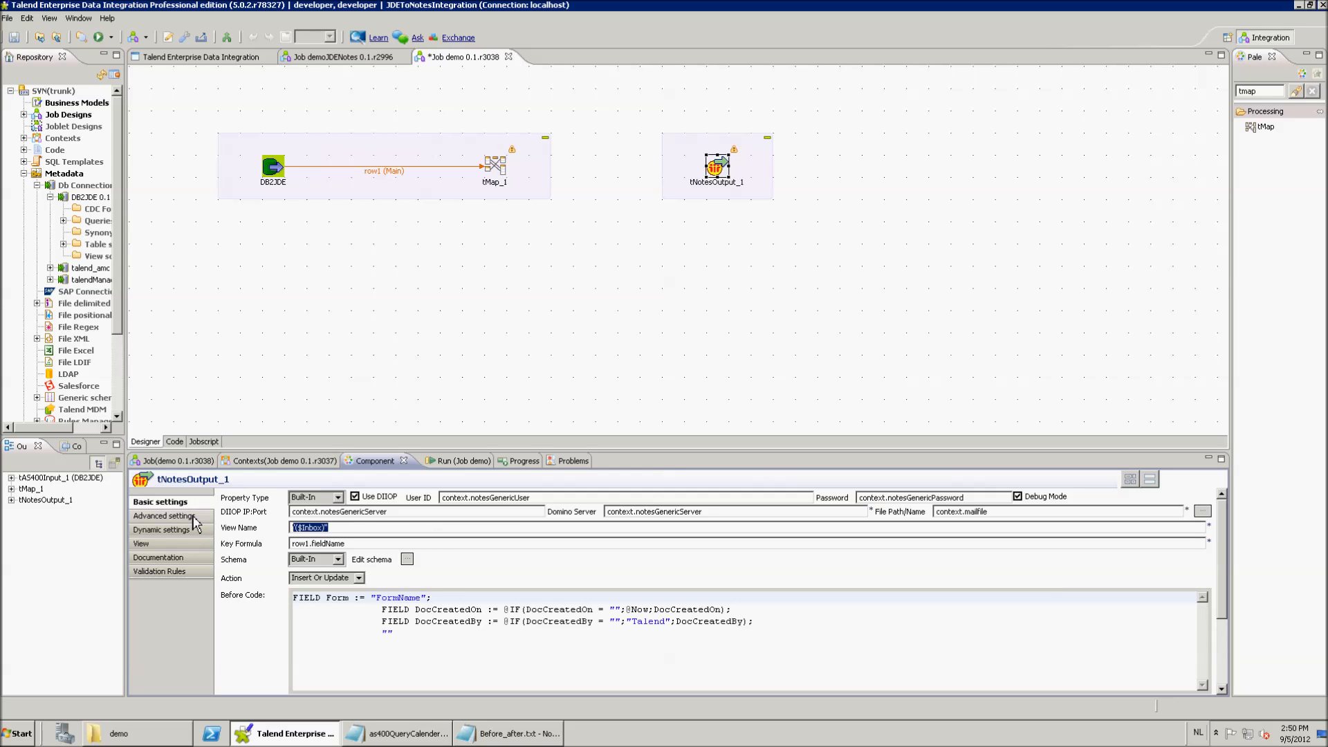
pyautogui.press('BackSpace')
pyautogui.write('context.')
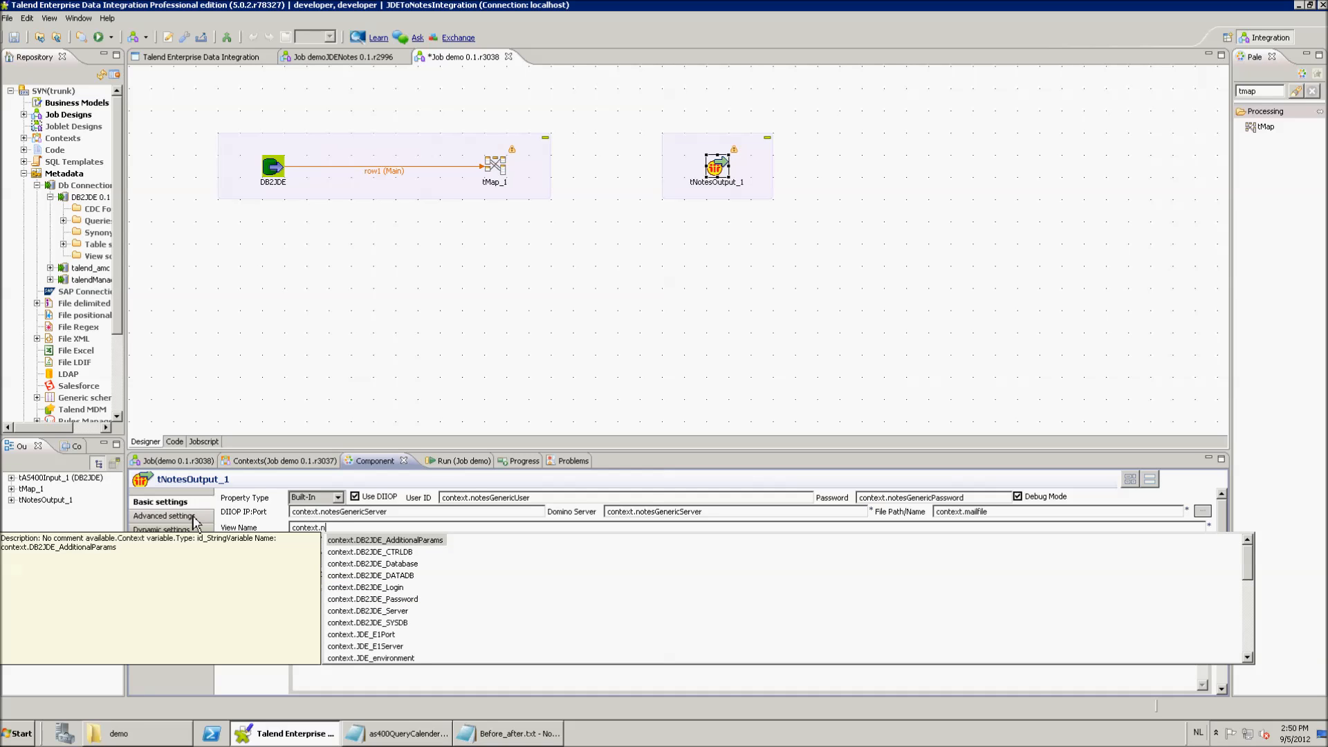
pyautogui.write('no')
pyautogui.press('Return')
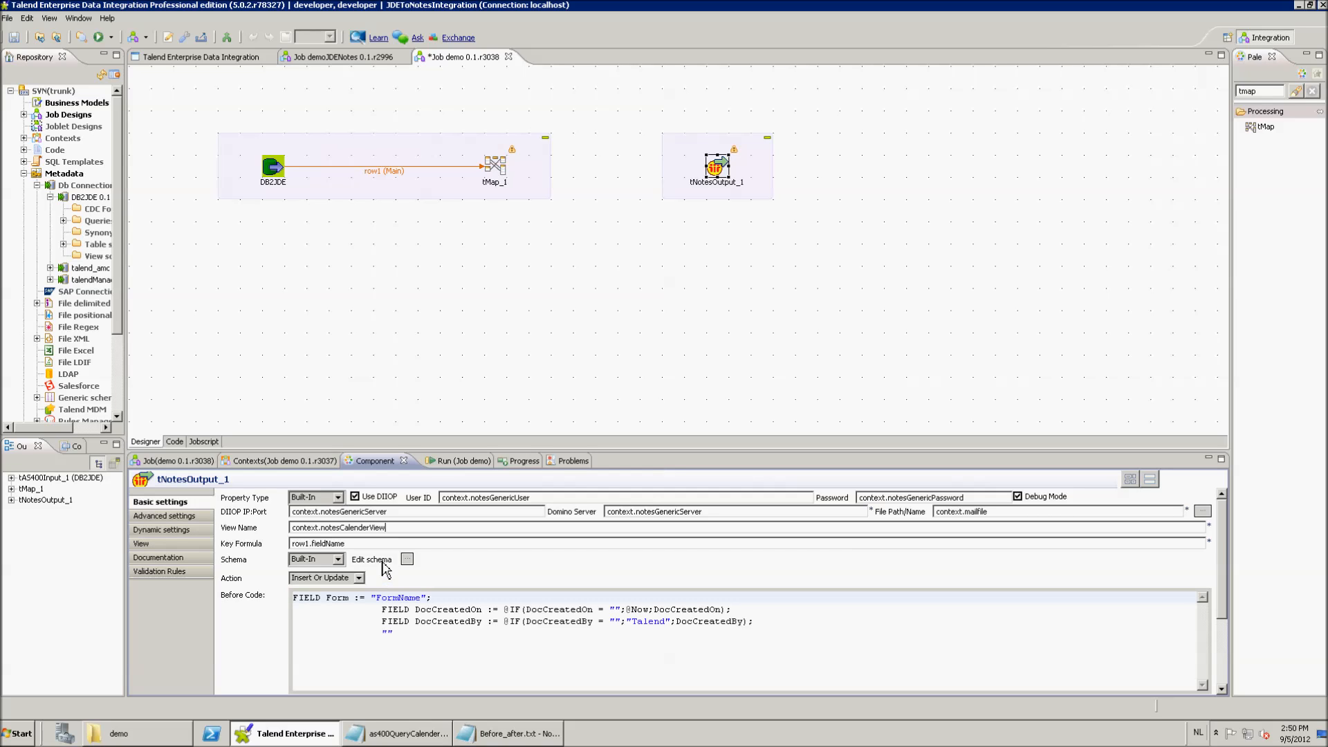
# Import the tNotesOutput_1 schema from NotesSchema.xml in the demo folder and accept it
pyautogui.click(407, 559)
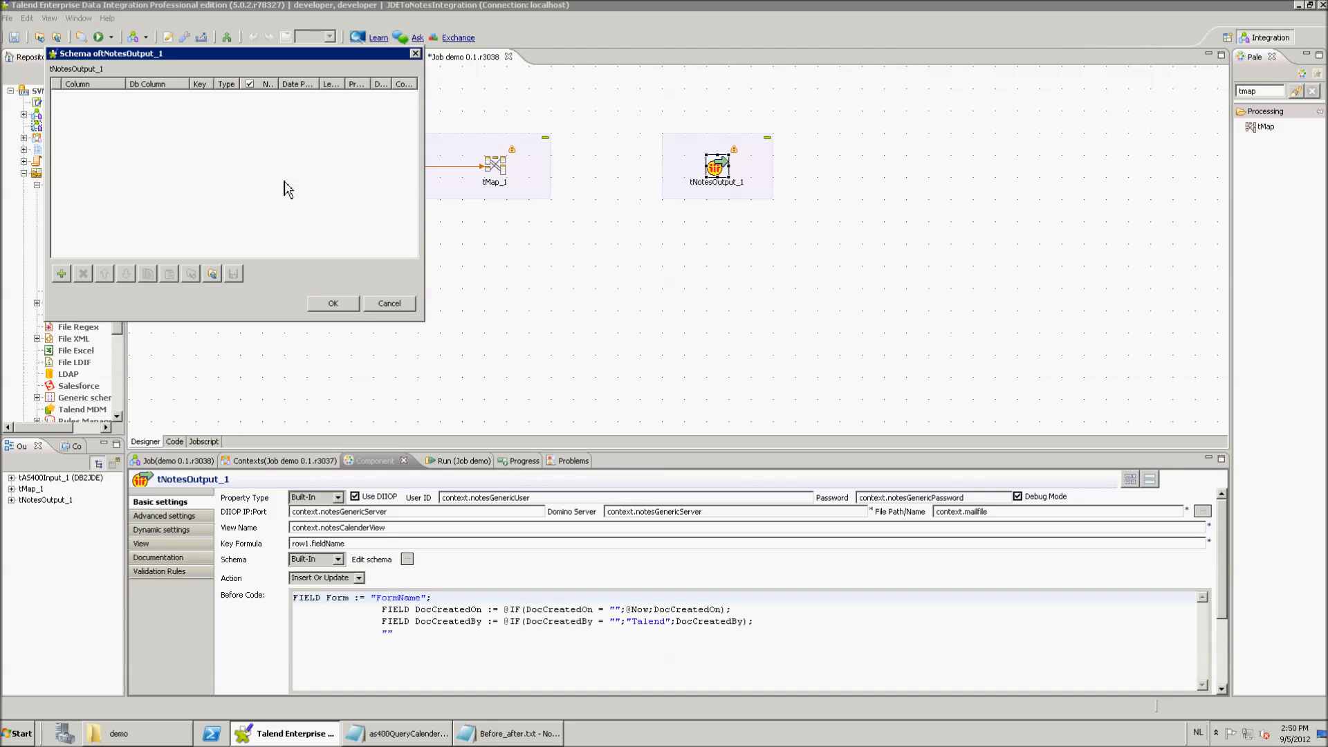
pyautogui.click(213, 274)
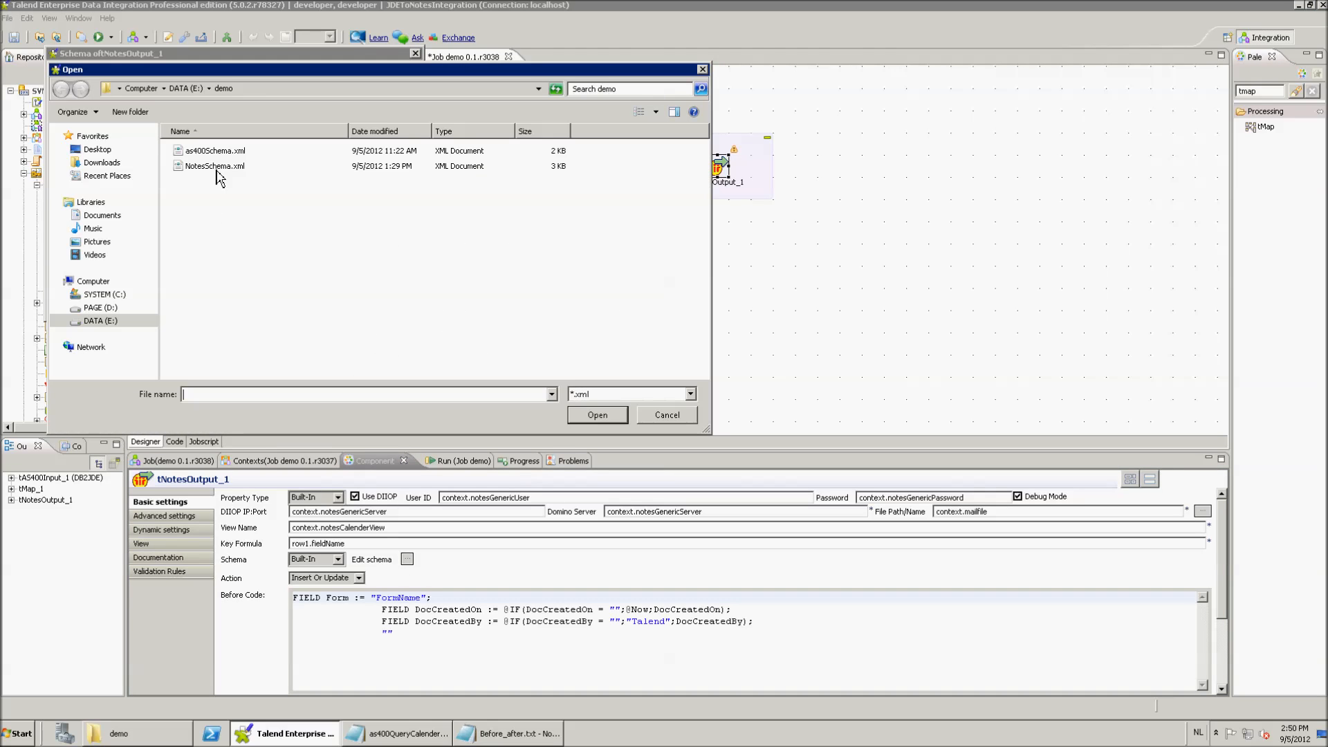
pyautogui.click(216, 167)
pyautogui.click(598, 416)
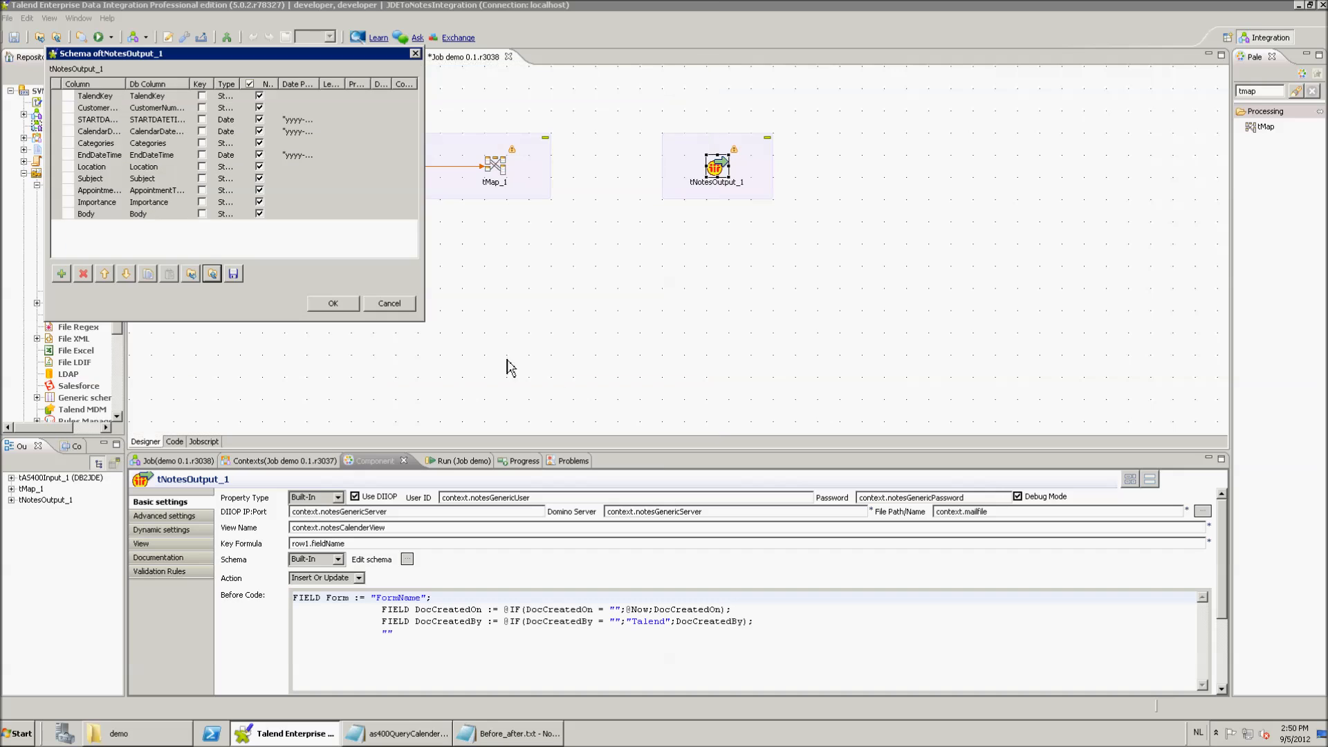
pyautogui.moveTo(78, 55); pyautogui.dragTo(220, 124)
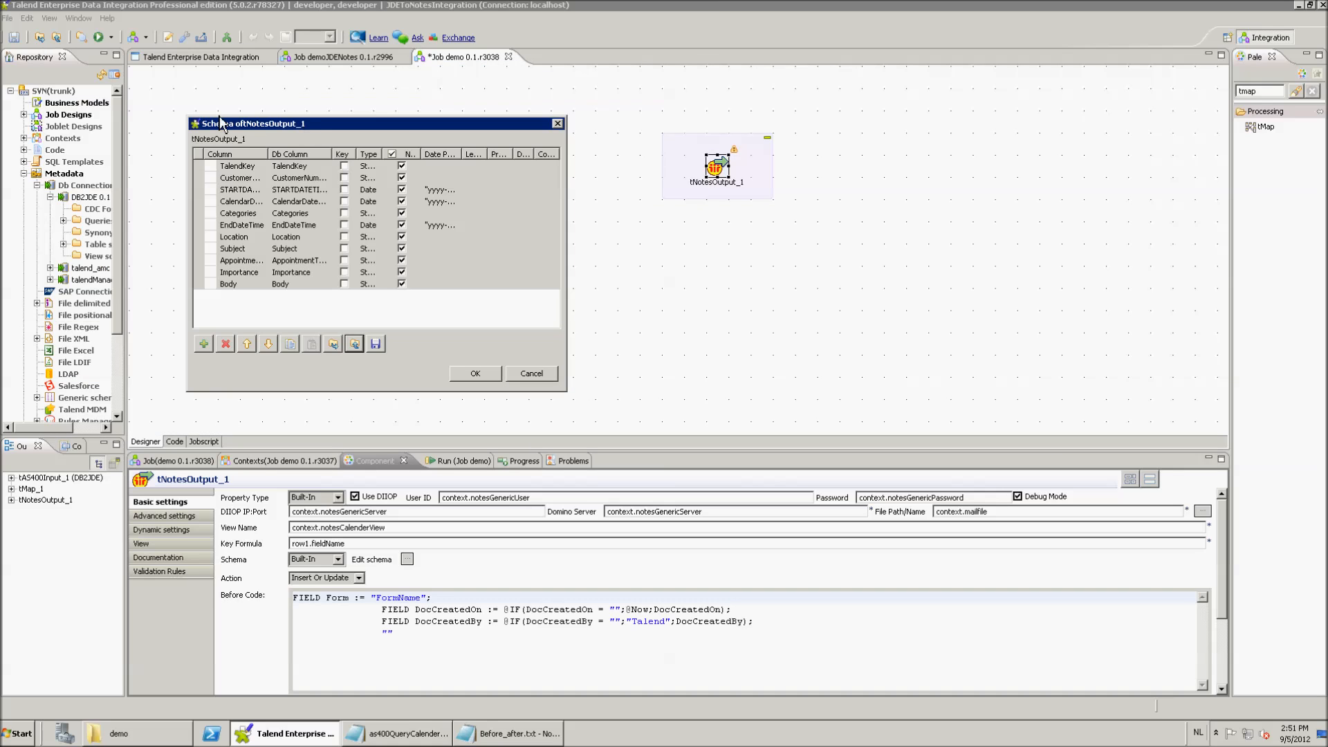
pyautogui.click(229, 167)
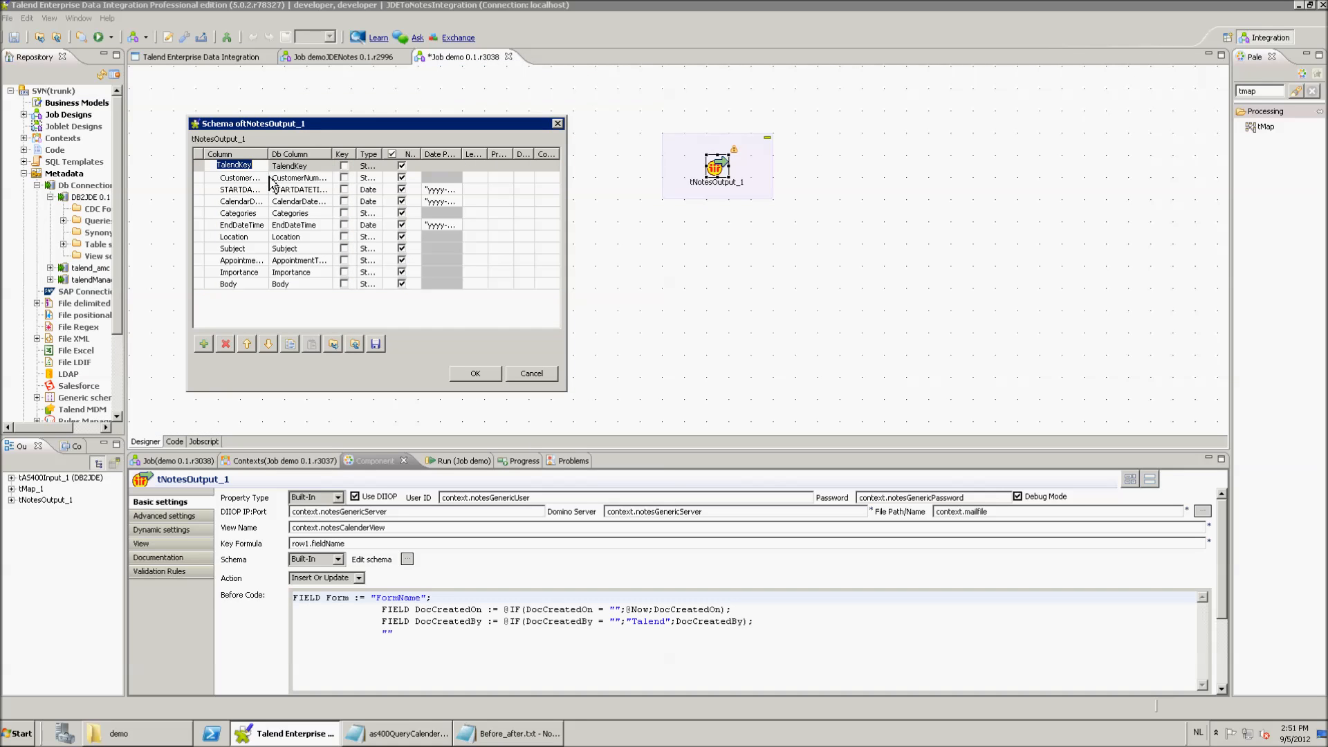
pyautogui.moveTo(317, 123); pyautogui.dragTo(380, 199)
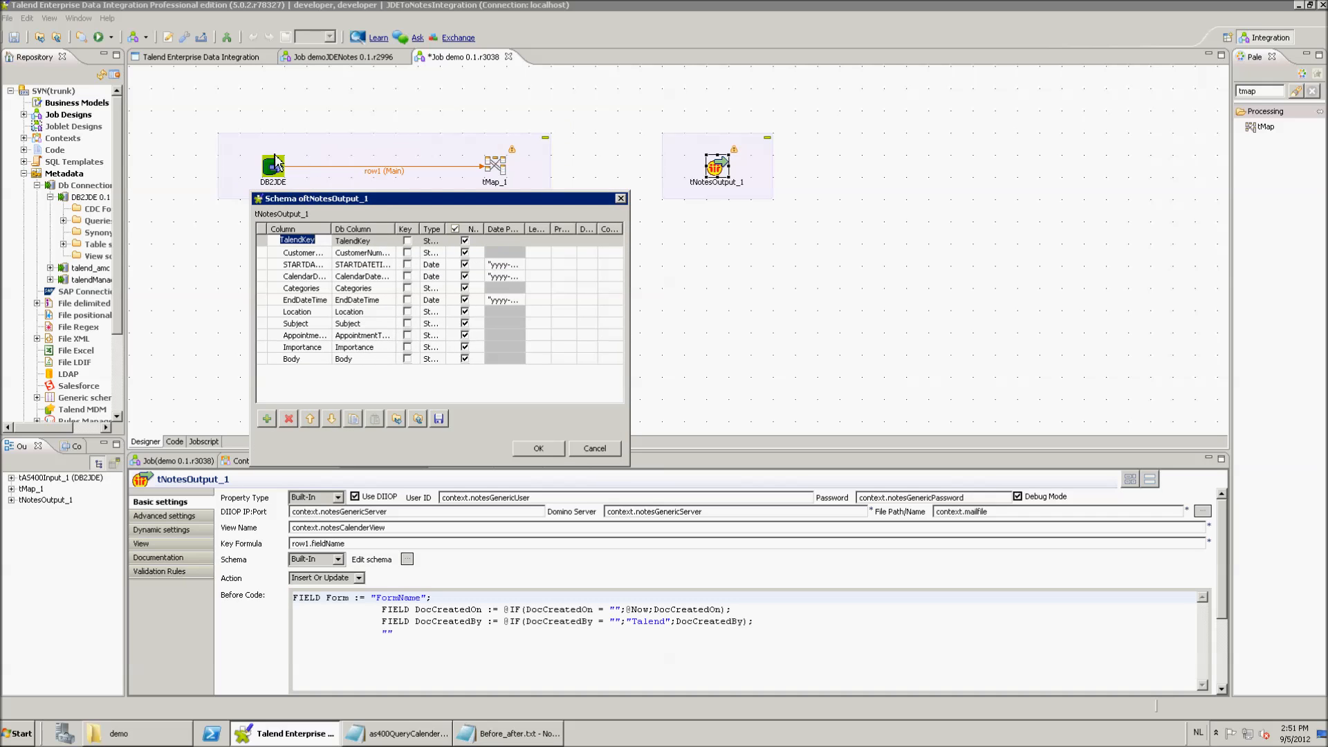
pyautogui.click(534, 449)
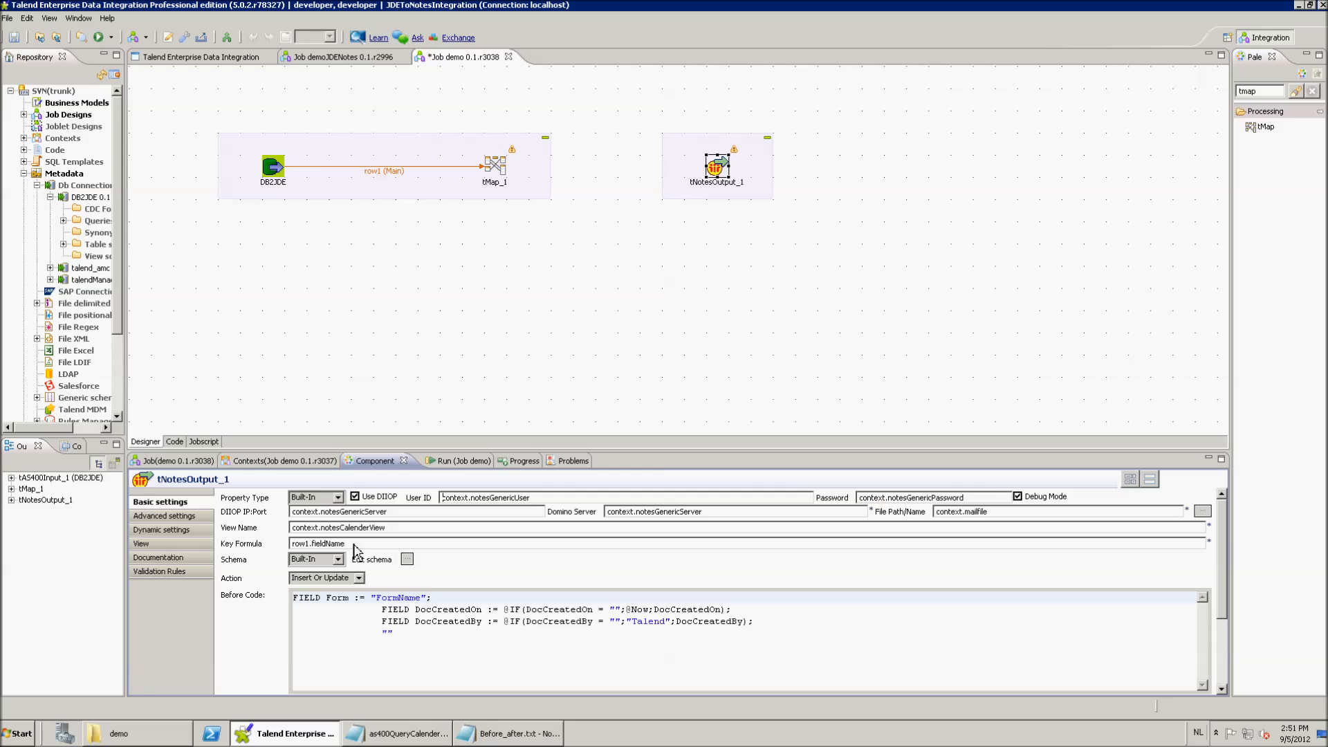
# Clear the default formulas from both the Before Code and After Code of tNotesOutput_1
pyautogui.moveTo(348, 544); pyautogui.dragTo(291, 544)
pyautogui.scroll(-3, 1196, 632)
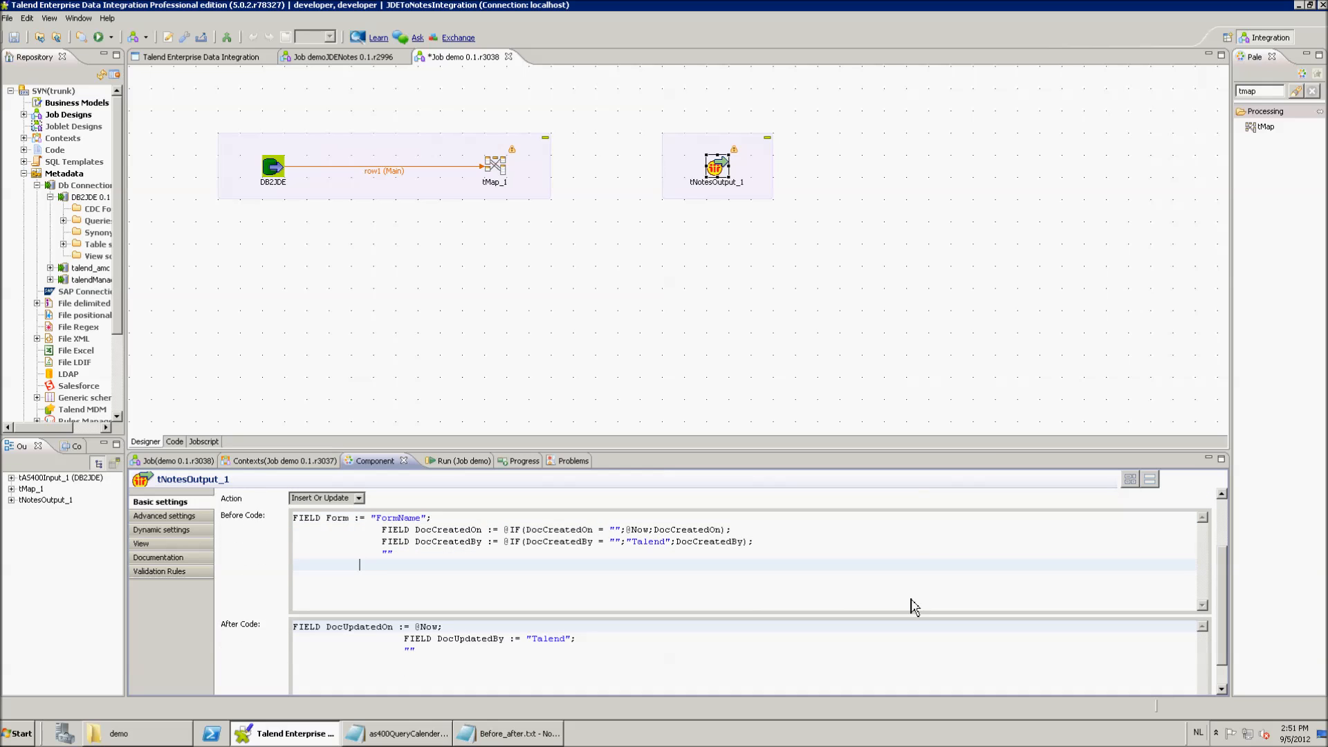
pyautogui.moveTo(427, 567); pyautogui.dragTo(283, 535)
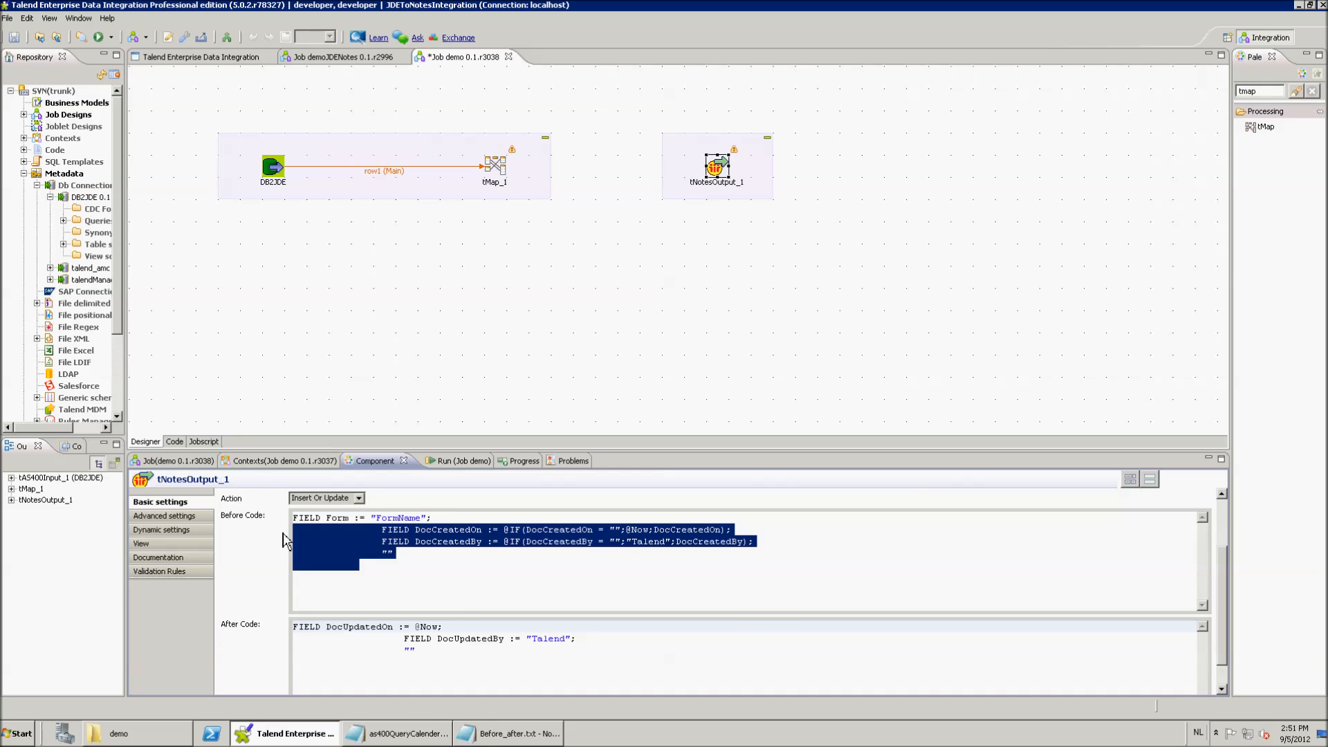
pyautogui.click(589, 553)
pyautogui.hotkey('ctrl', 'a')
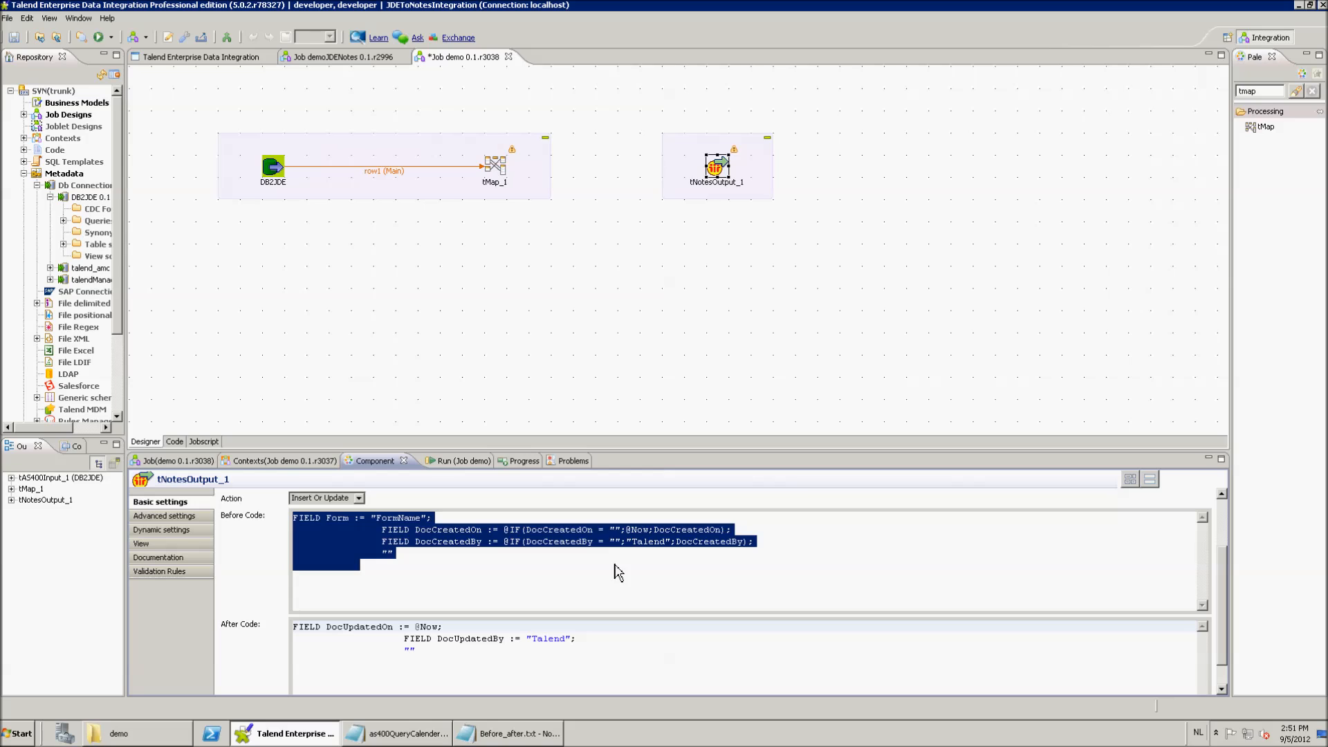
pyautogui.press('Delete')
pyautogui.click(622, 642)
pyautogui.hotkey('ctrl', 'a')
pyautogui.press('Delete')
pyautogui.click(557, 526)
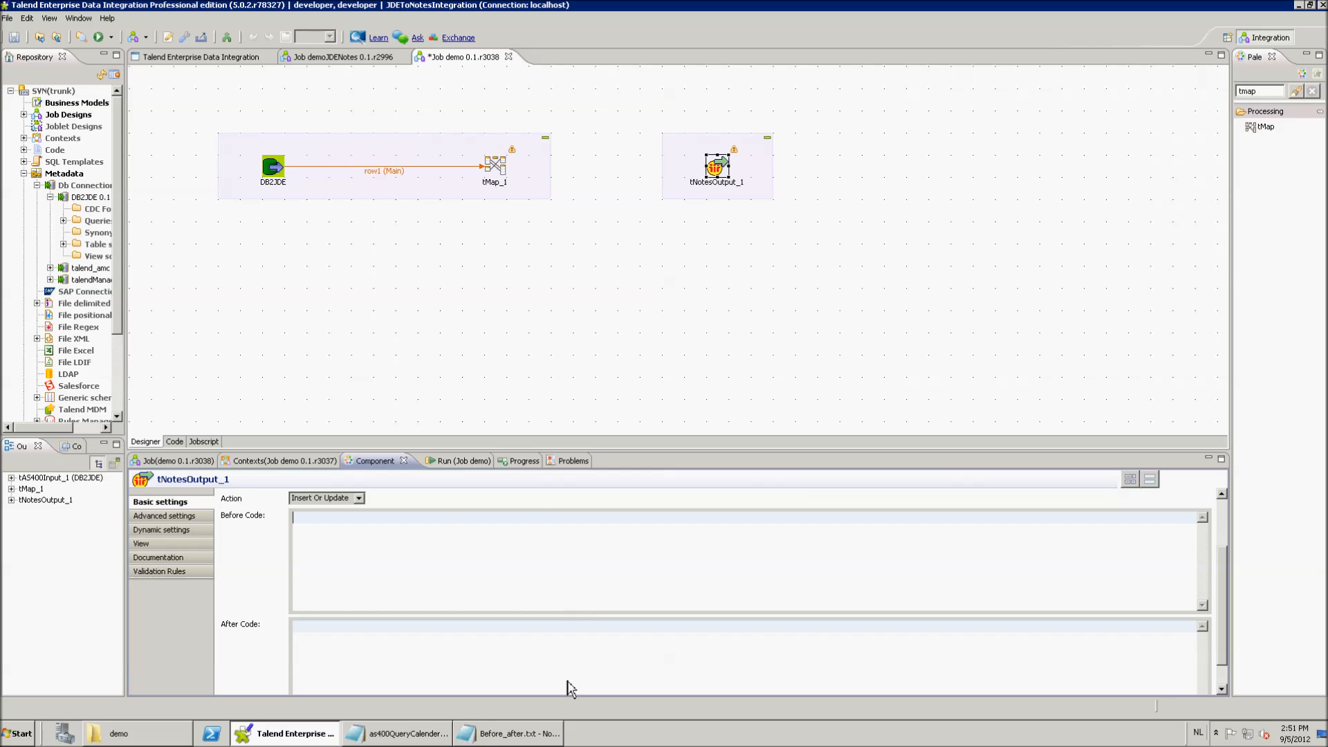
pyautogui.click(510, 733)
pyautogui.scroll(3, 388, 360)
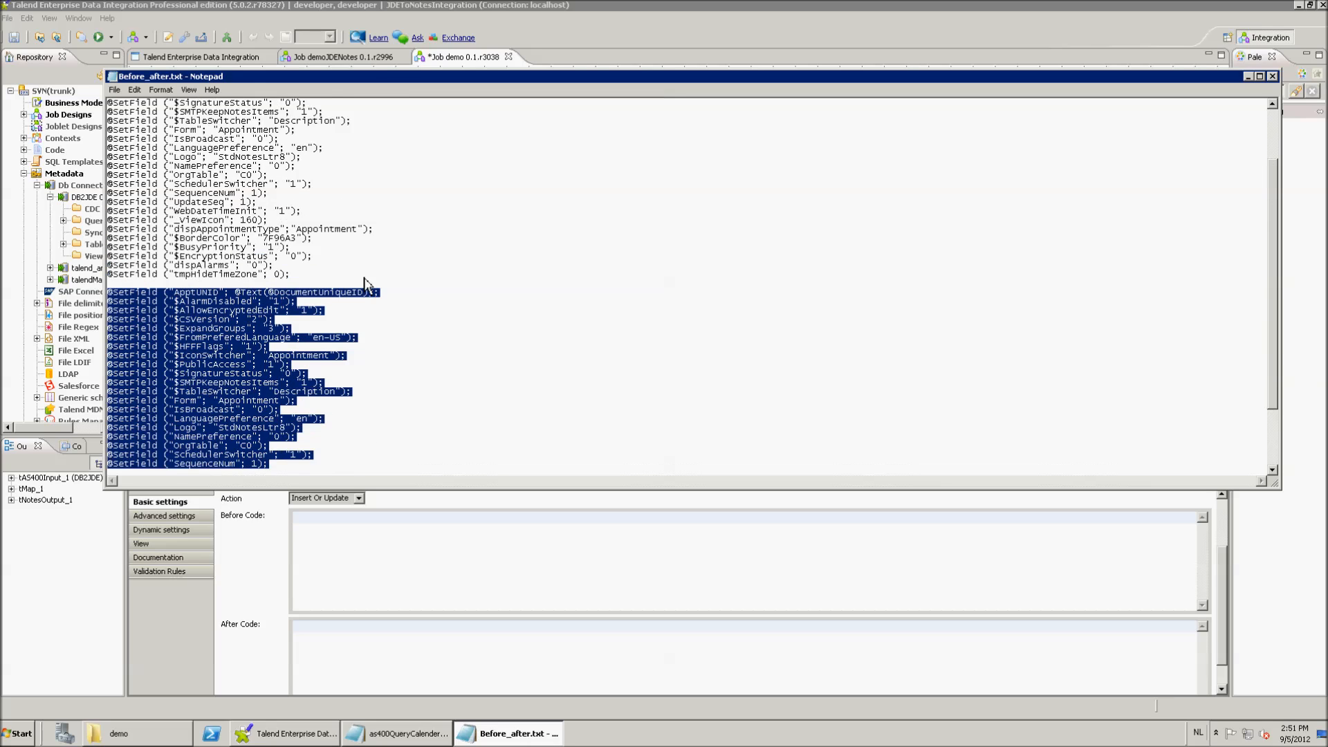
pyautogui.scroll(3, 365, 283)
pyautogui.moveTo(331, 348); pyautogui.dragTo(87, 31)
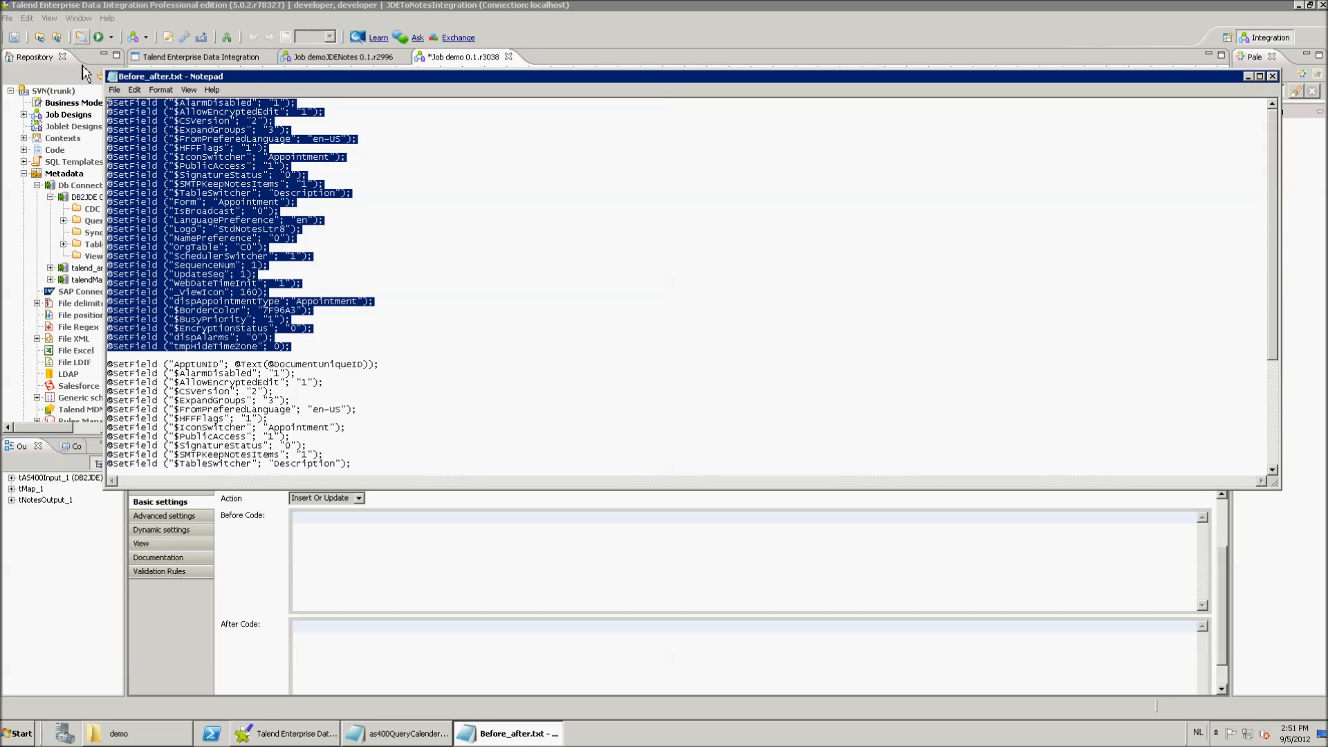
pyautogui.doubleClick(445, 4)
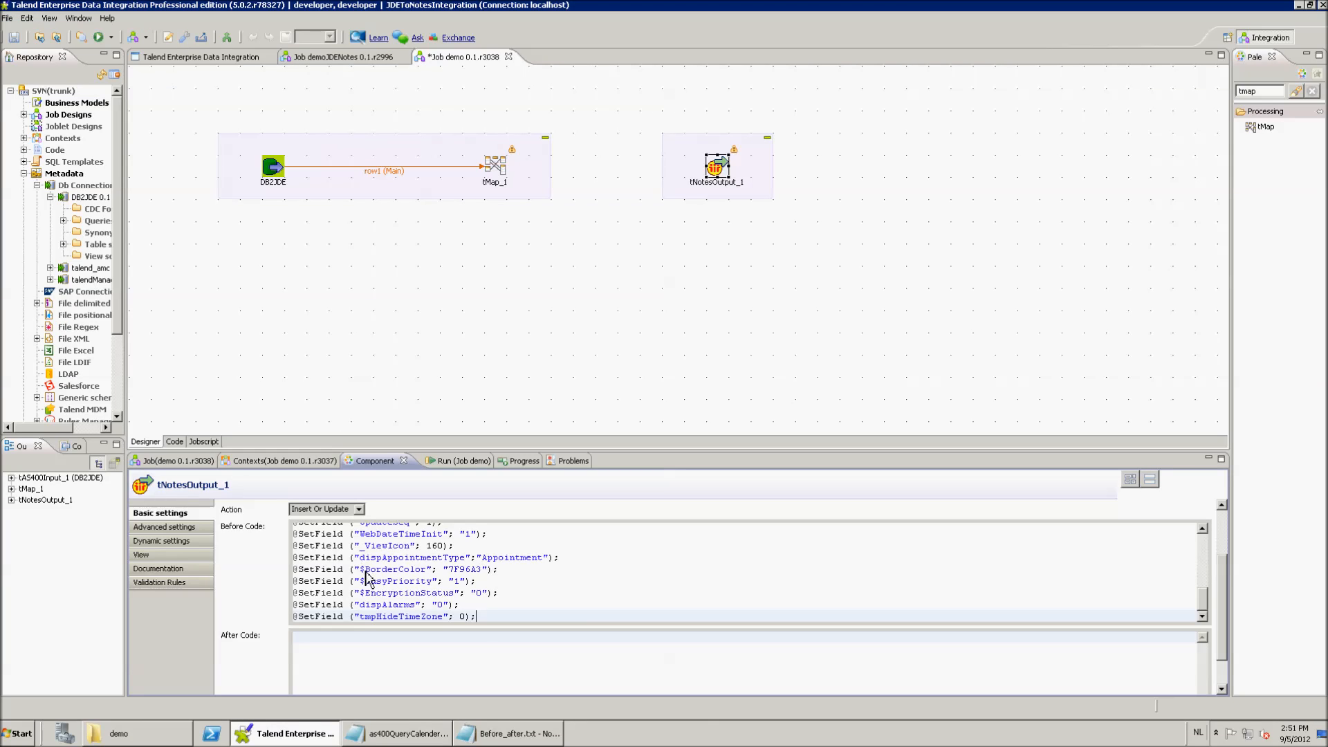
pyautogui.moveTo(366, 571); pyautogui.dragTo(493, 571)
pyautogui.moveTo(371, 557); pyautogui.dragTo(559, 558)
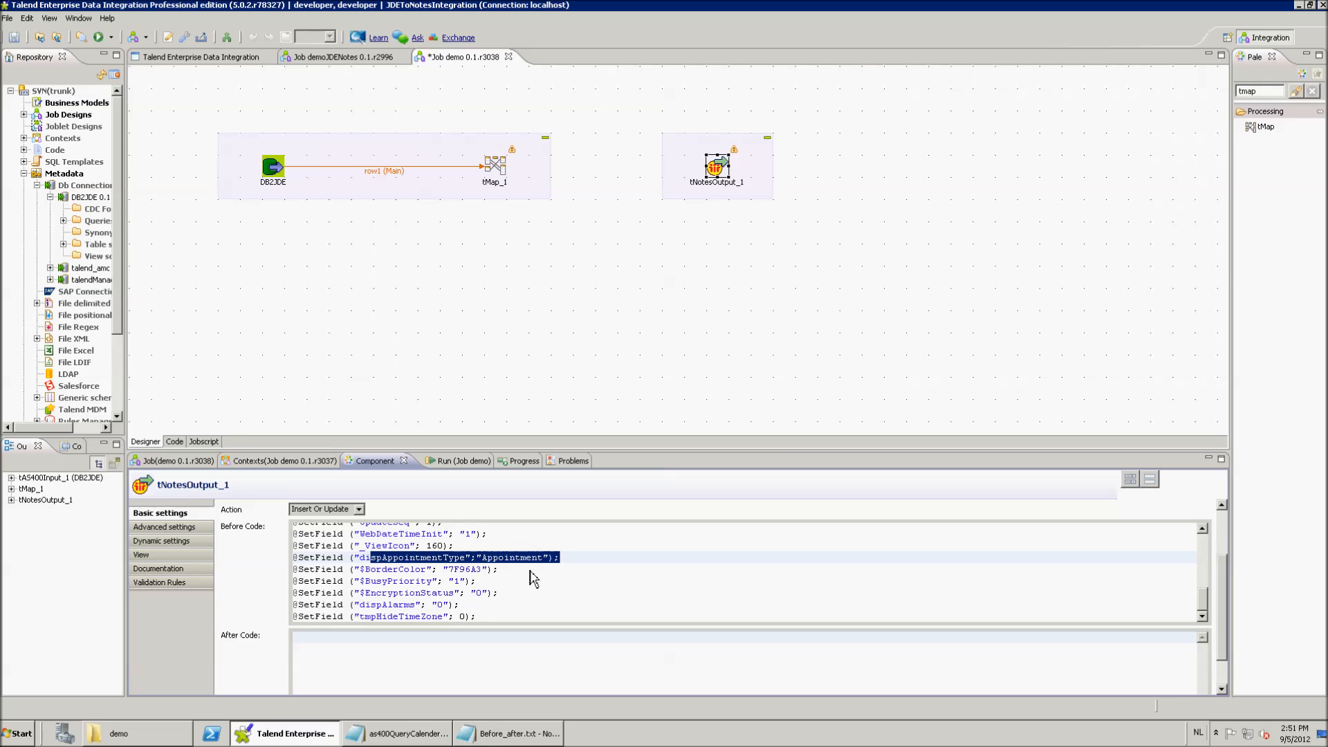
pyautogui.scroll(5, 543, 584)
pyautogui.scroll(5, 544, 585)
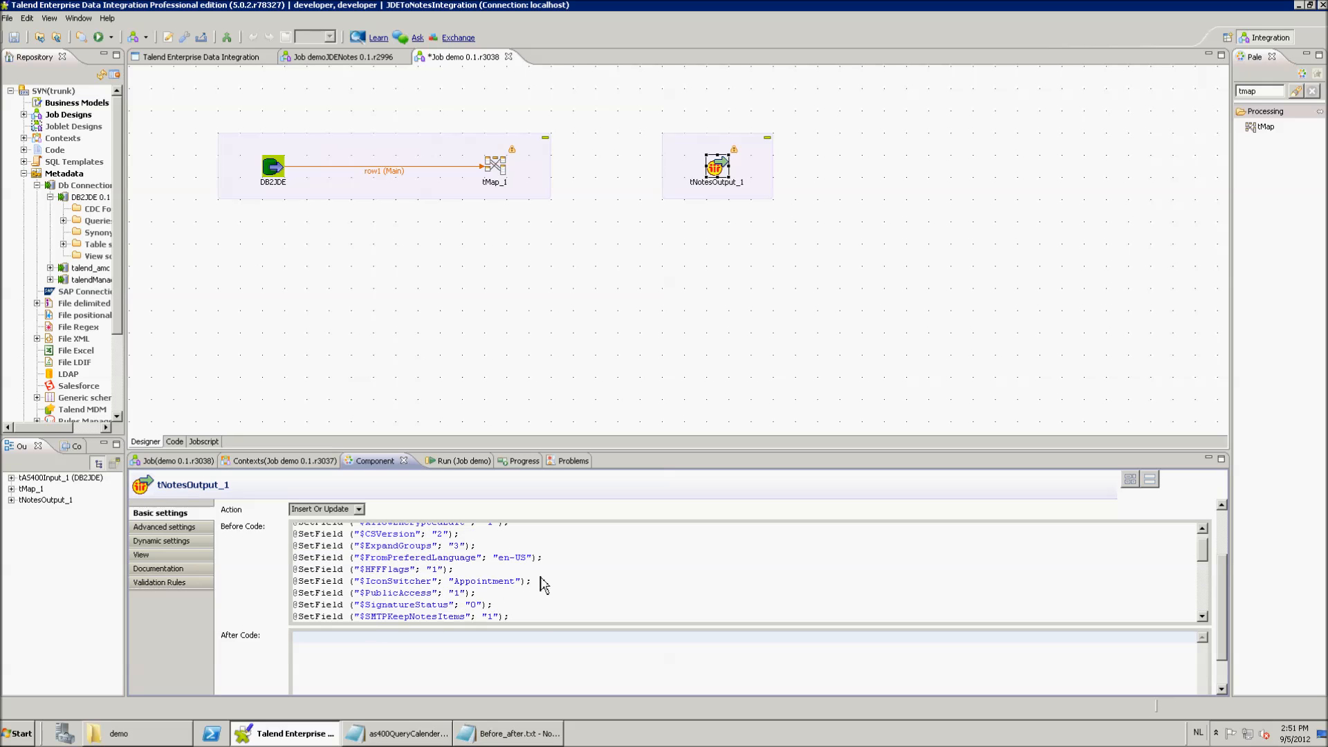
pyautogui.moveTo(482, 578); pyautogui.dragTo(538, 577)
pyautogui.moveTo(393, 600); pyautogui.dragTo(527, 601)
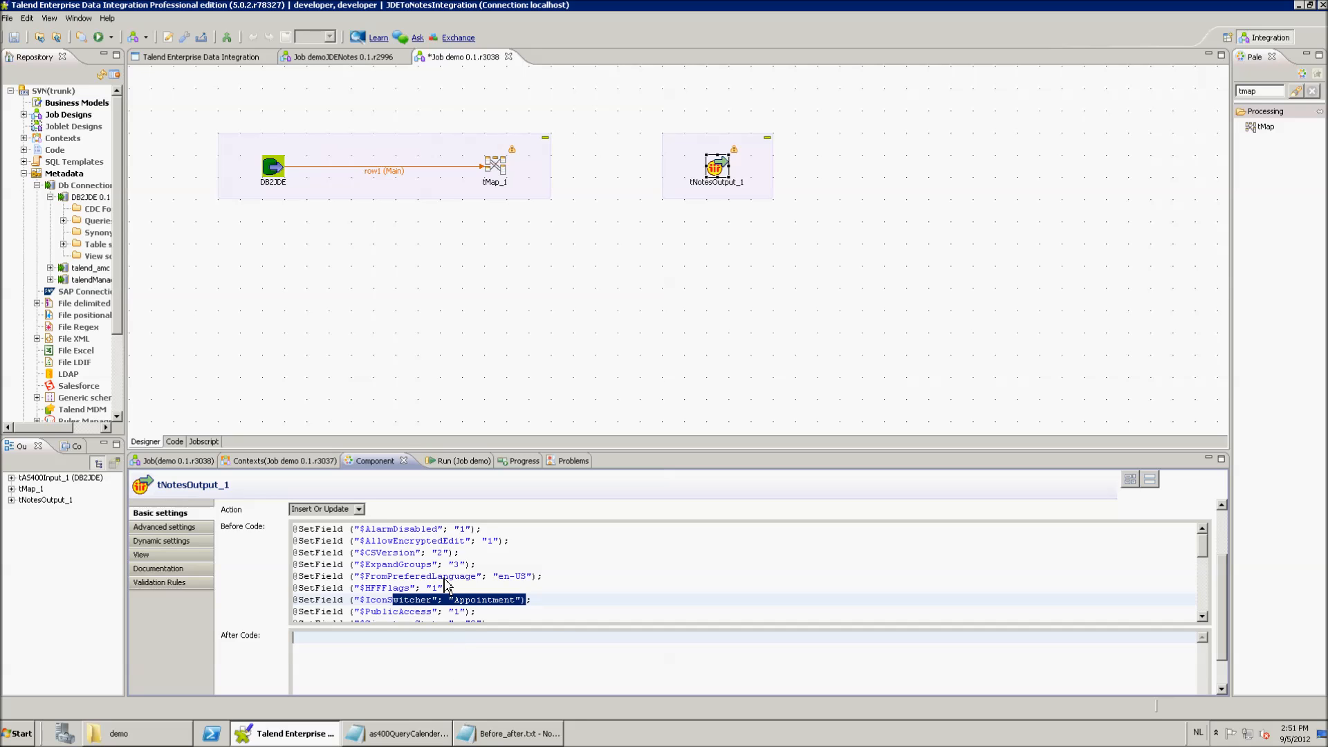
pyautogui.click(487, 732)
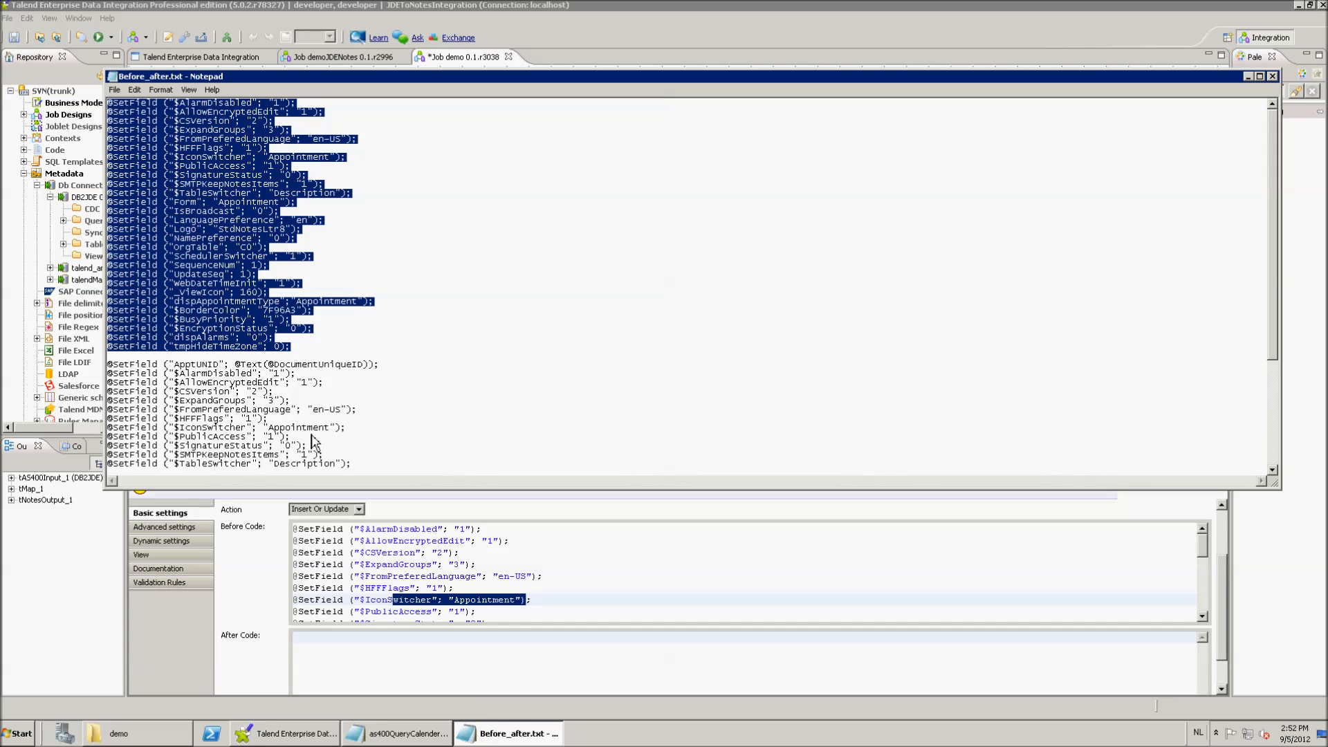
pyautogui.scroll(-4, 215, 373)
pyautogui.moveTo(325, 465); pyautogui.dragTo(107, 211)
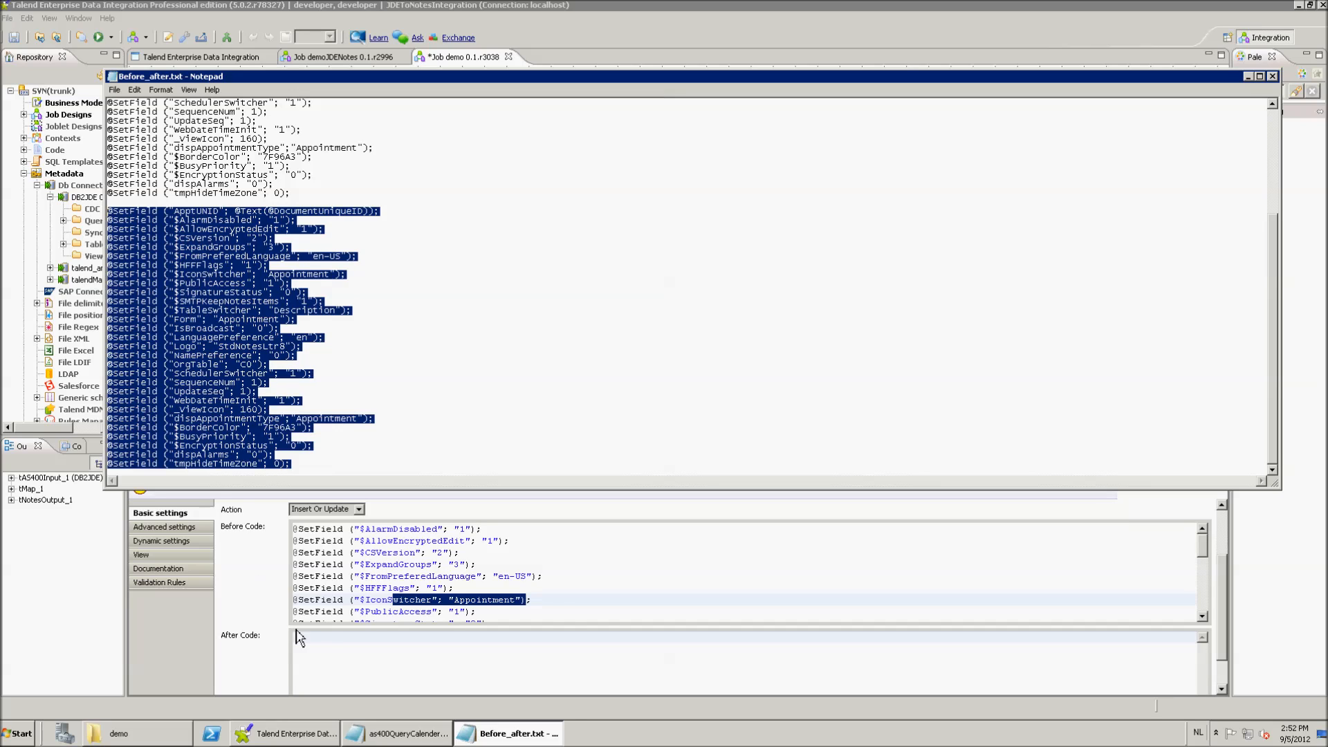
pyautogui.click(332, 650)
pyautogui.hotkey('ctrl', 'v')
pyautogui.scroll(3, 384, 664)
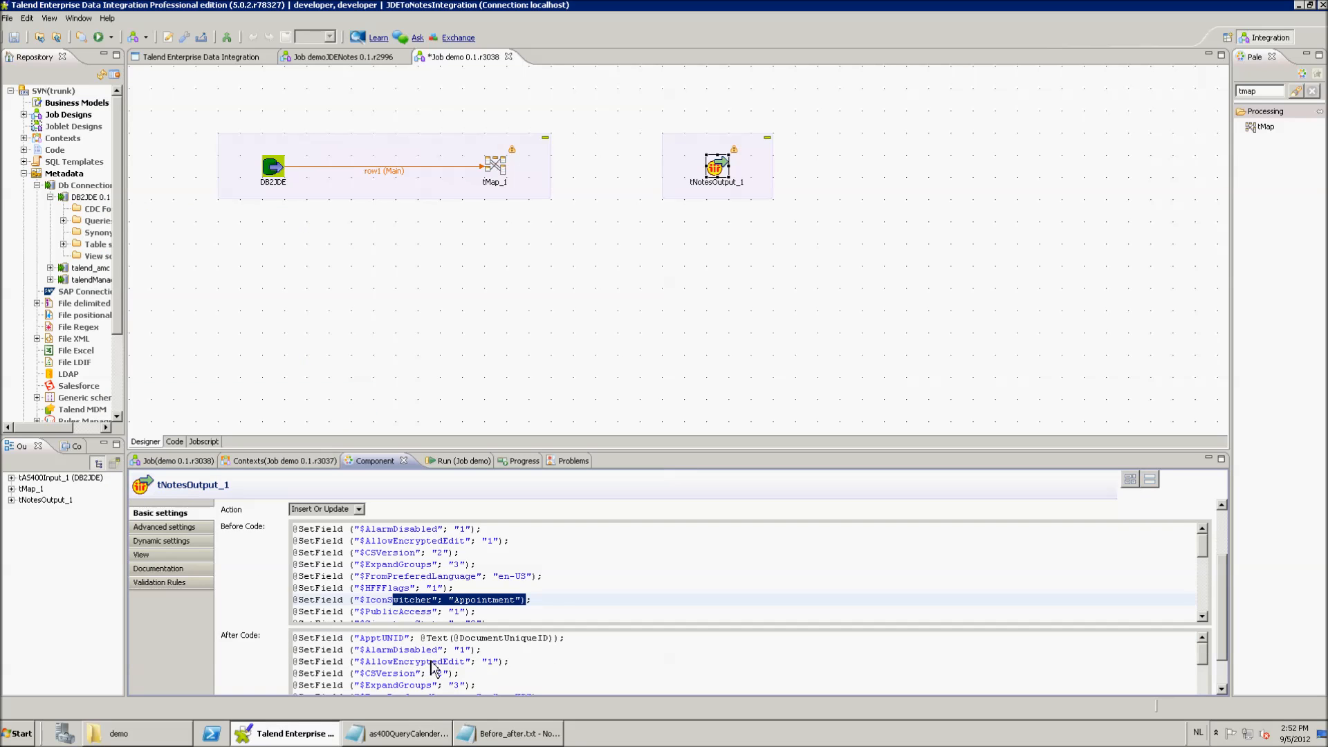
pyautogui.moveTo(304, 638); pyautogui.dragTo(599, 650)
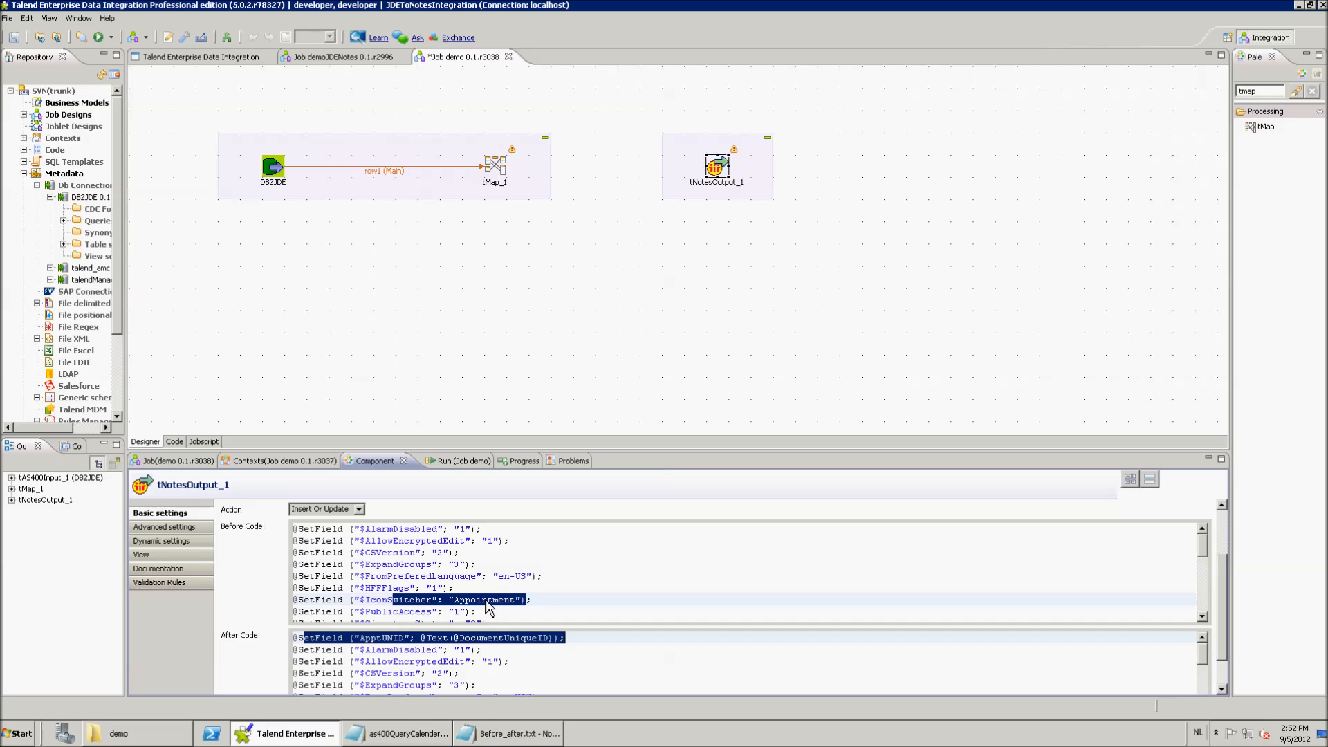
pyautogui.click(460, 651)
pyautogui.moveTo(604, 638); pyautogui.dragTo(573, 641)
pyautogui.scroll(-3, 1231, 644)
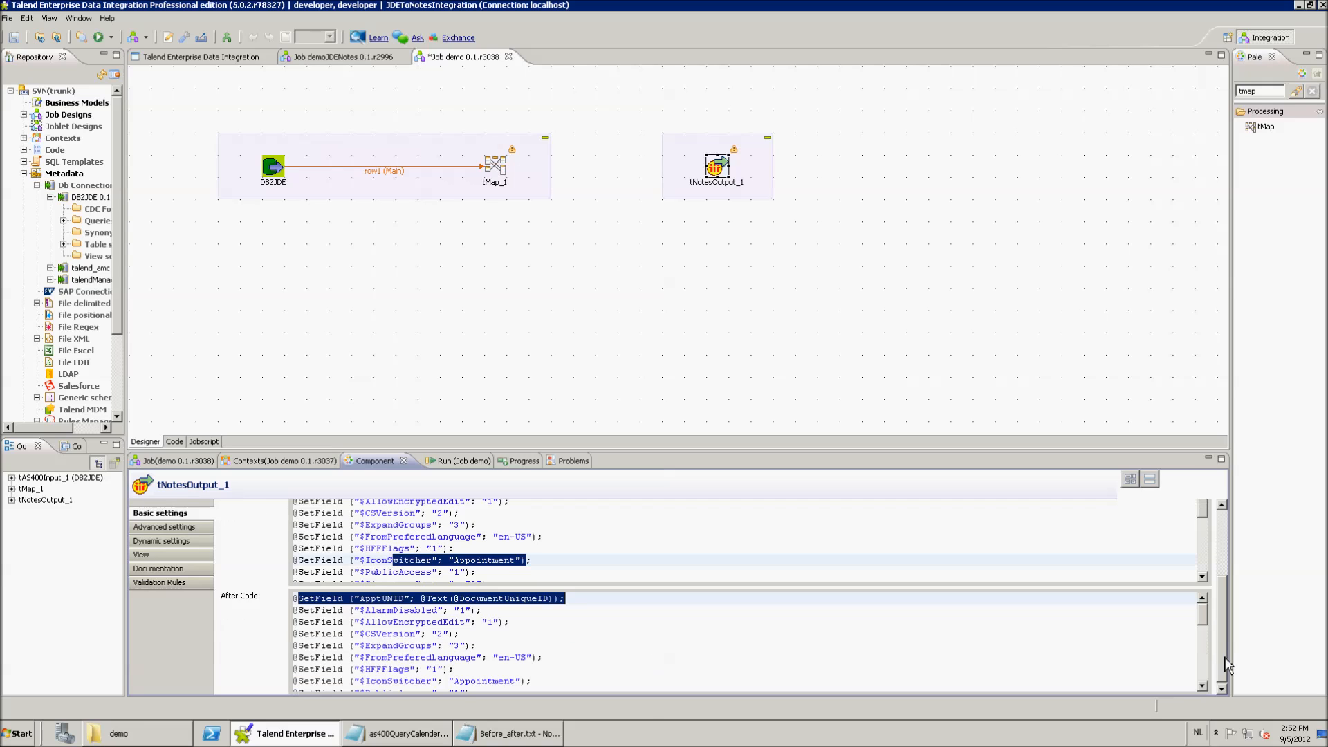
pyautogui.click(727, 631)
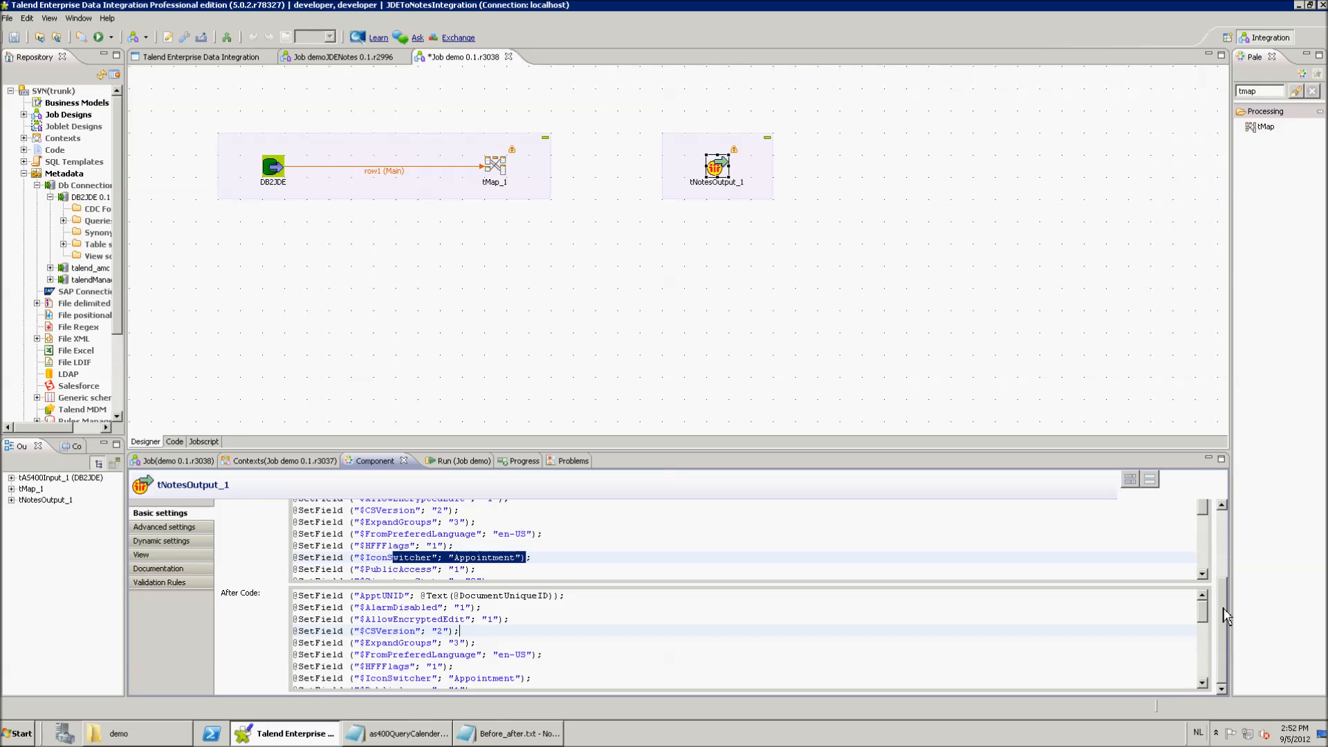
pyautogui.moveTo(1224, 607); pyautogui.dragTo(1228, 489)
# Connect tMap_1 to tNotesOutput_1 with a new output named Appointments, adopting the schema of the target component
pyautogui.rightClick(499, 166)
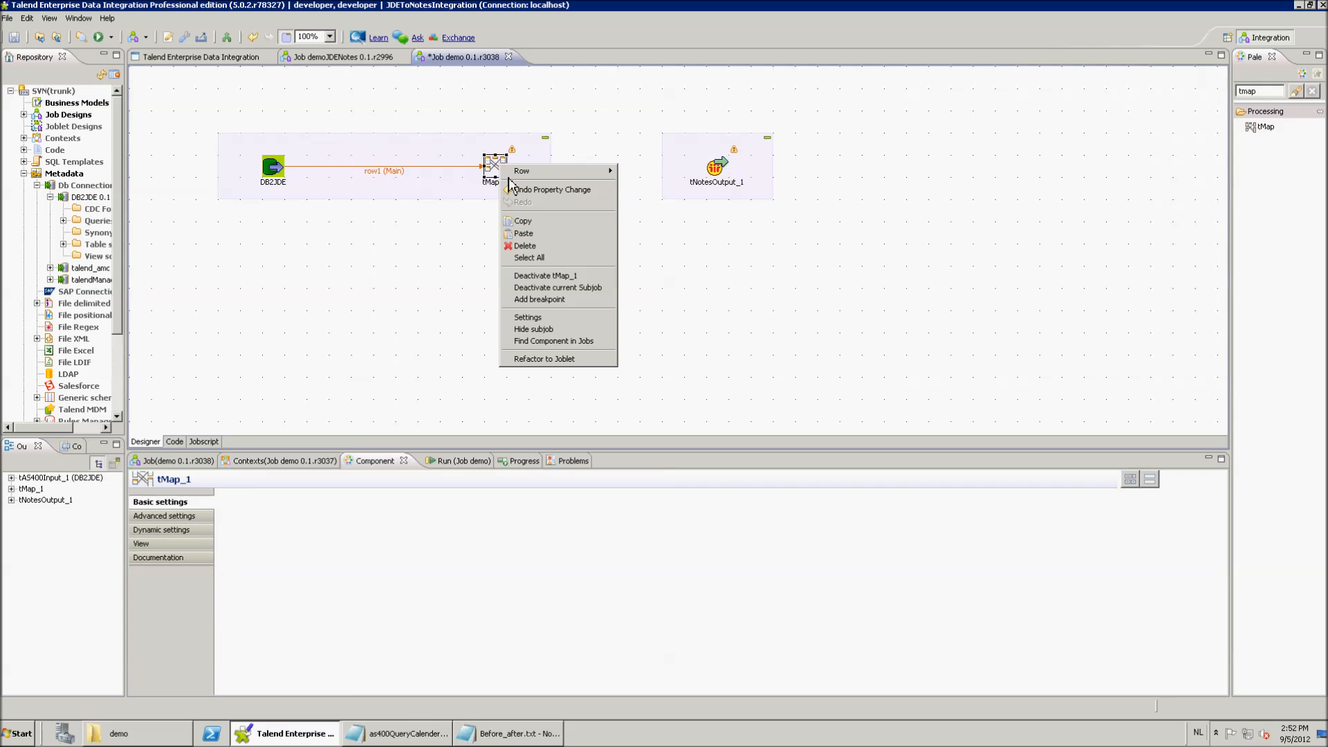
pyautogui.click(630, 177)
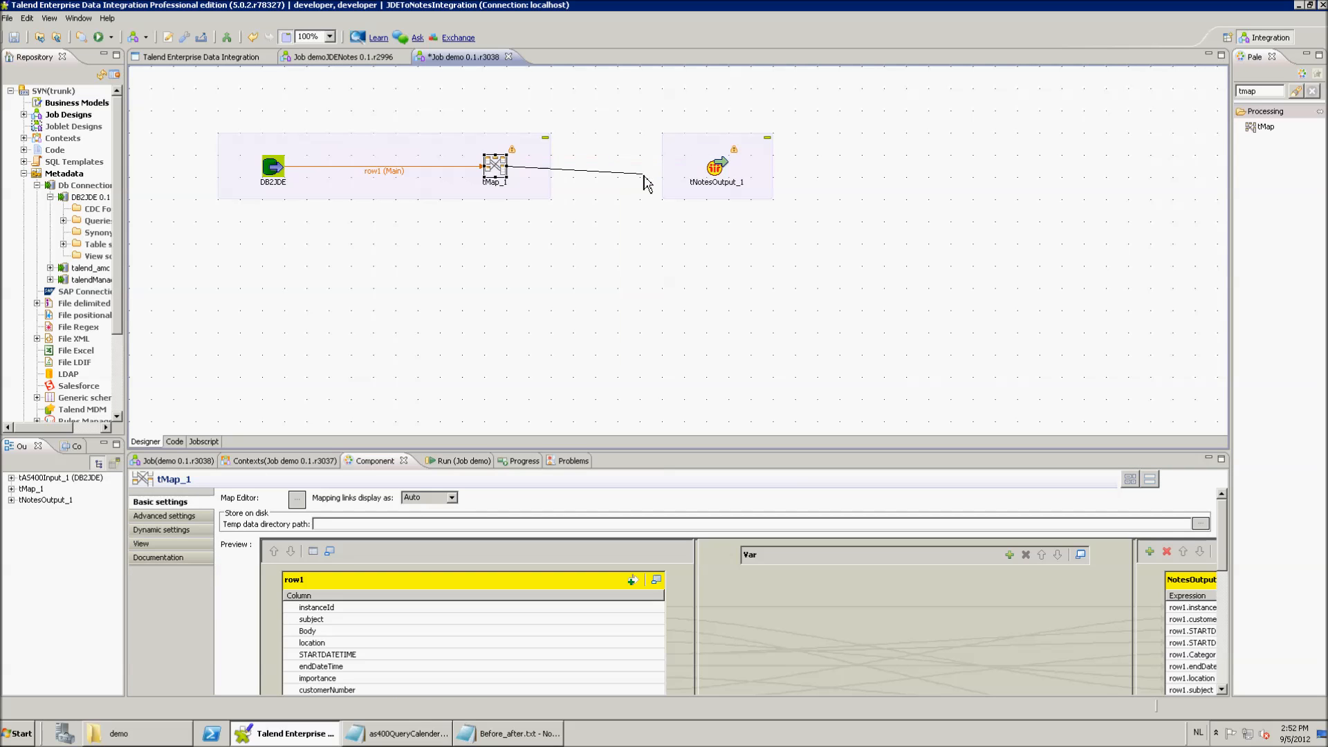
pyautogui.click(717, 174)
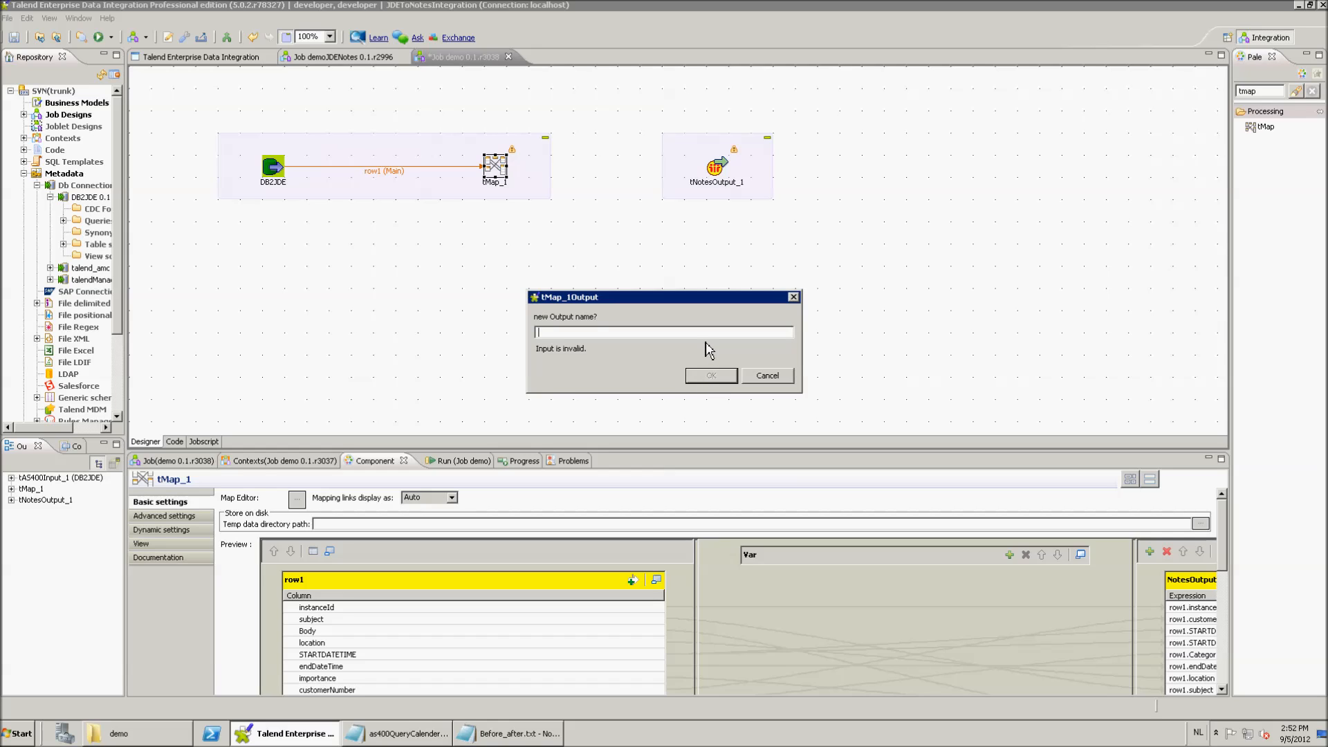
pyautogui.write('No')
pyautogui.press('BackSpace')
pyautogui.press('BackSpace')
pyautogui.write('Appointments')
pyautogui.press('Return')
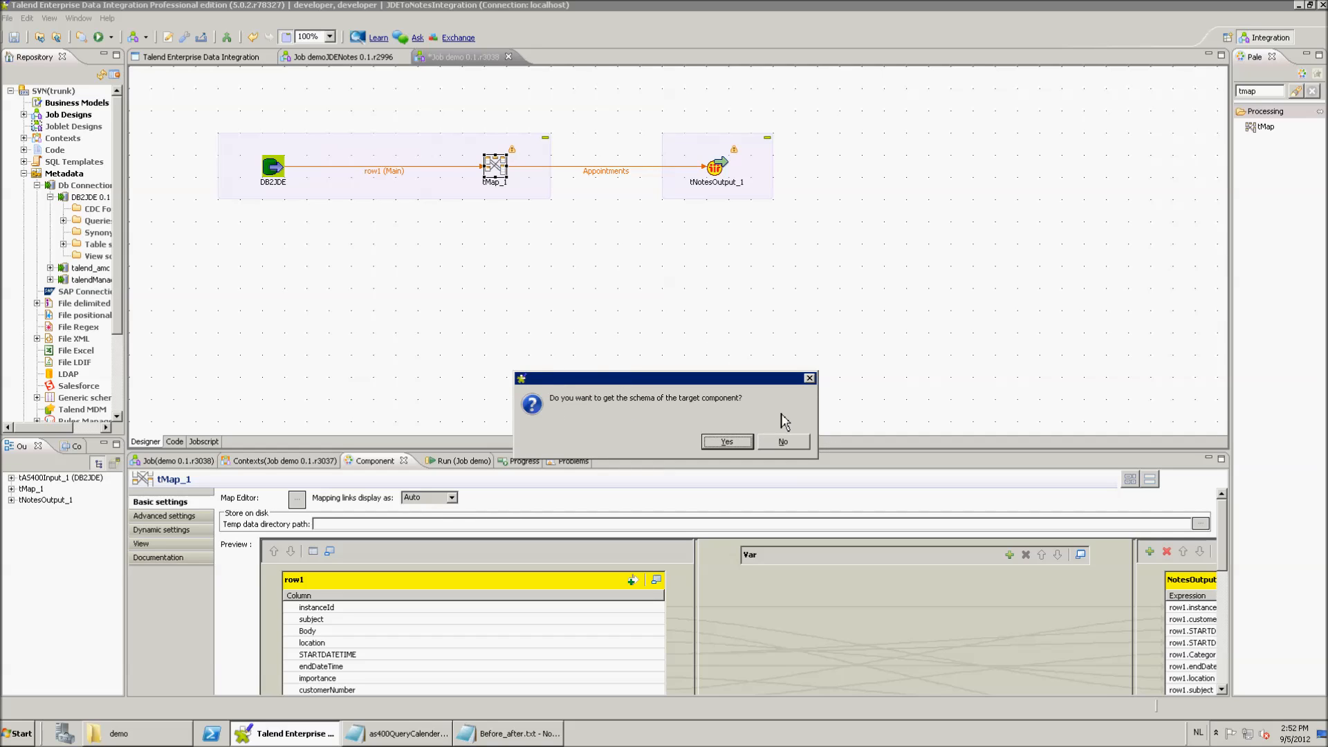
pyautogui.click(703, 440)
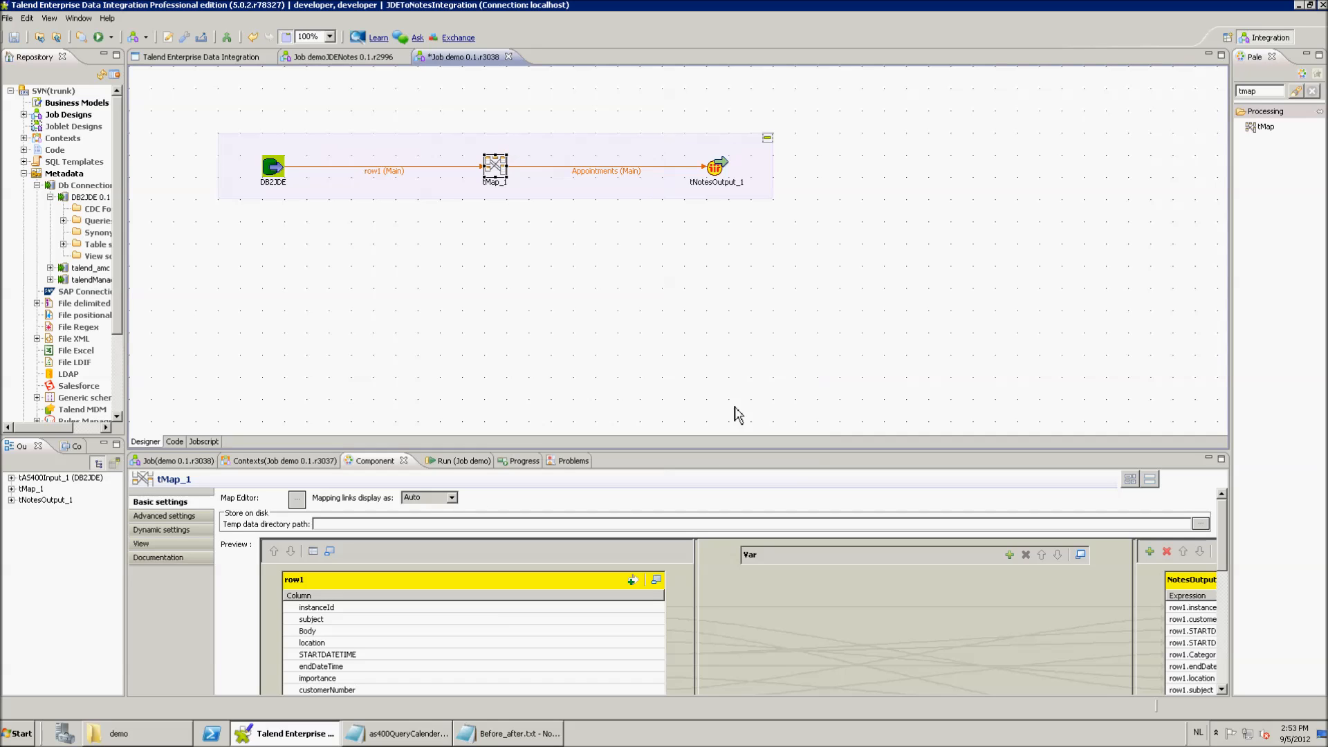
# In tMap_1, auto-map the row1 columns to the Appointments output and map row1.instanceId to TalendKey
pyautogui.doubleClick(507, 166)
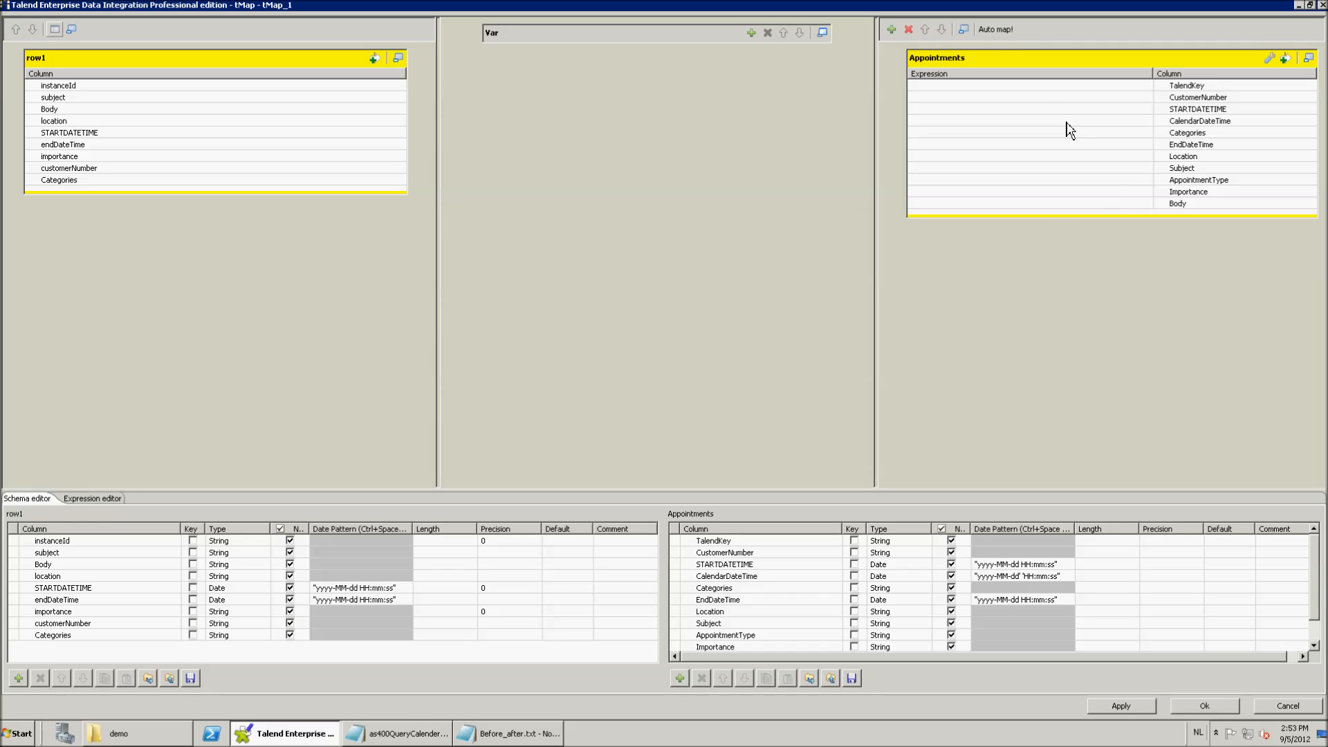
pyautogui.click(995, 29)
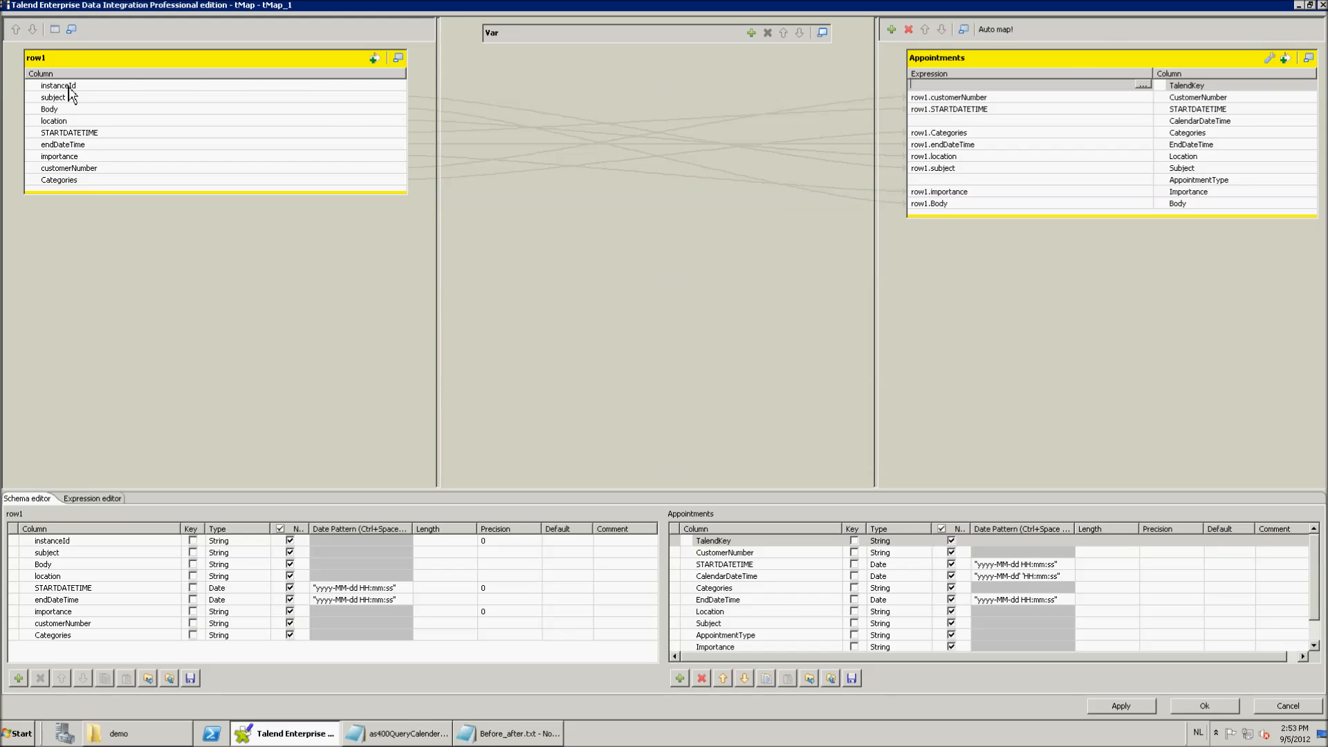
pyautogui.click(91, 87)
pyautogui.moveTo(91, 90); pyautogui.dragTo(984, 90)
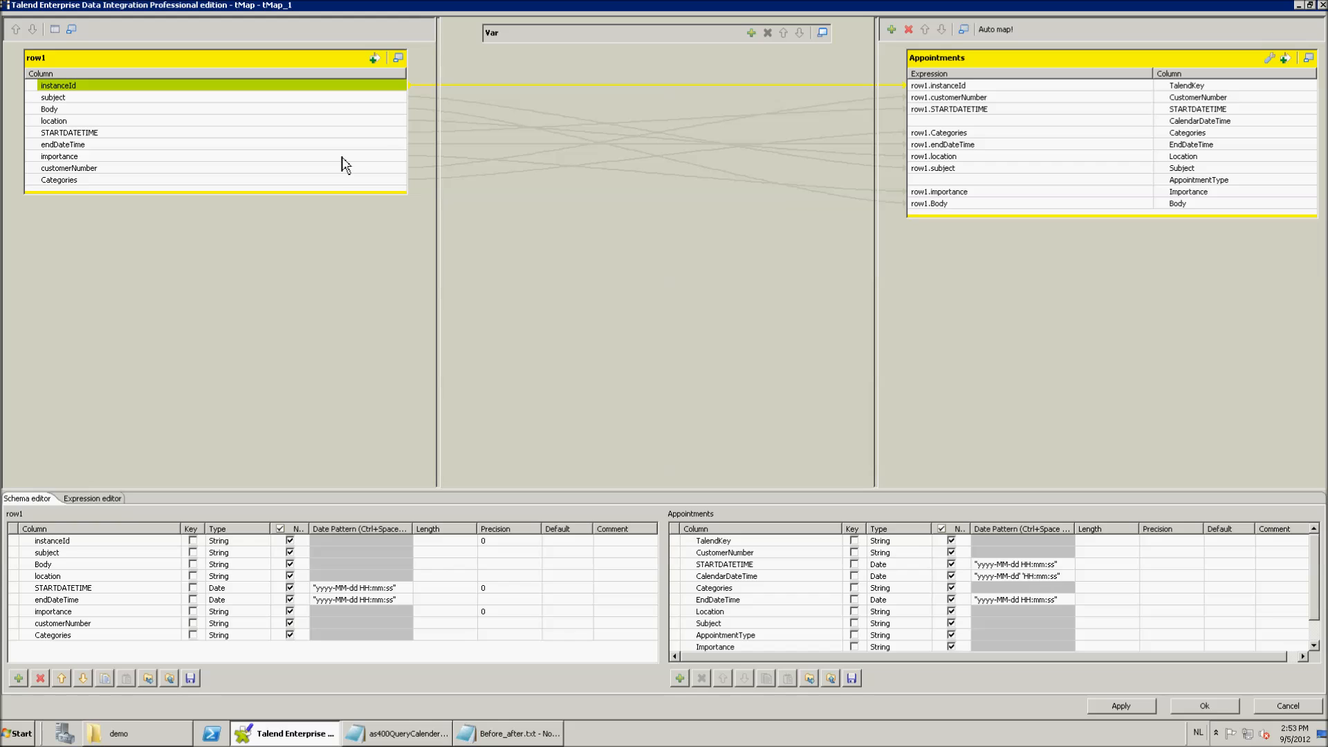
# Map CalendarDateTime to row1.STARTDATETIME and AppointmentType to the constant "APPOINTMNT" in the Appointments output, accepting the mapping
pyautogui.click(1002, 111)
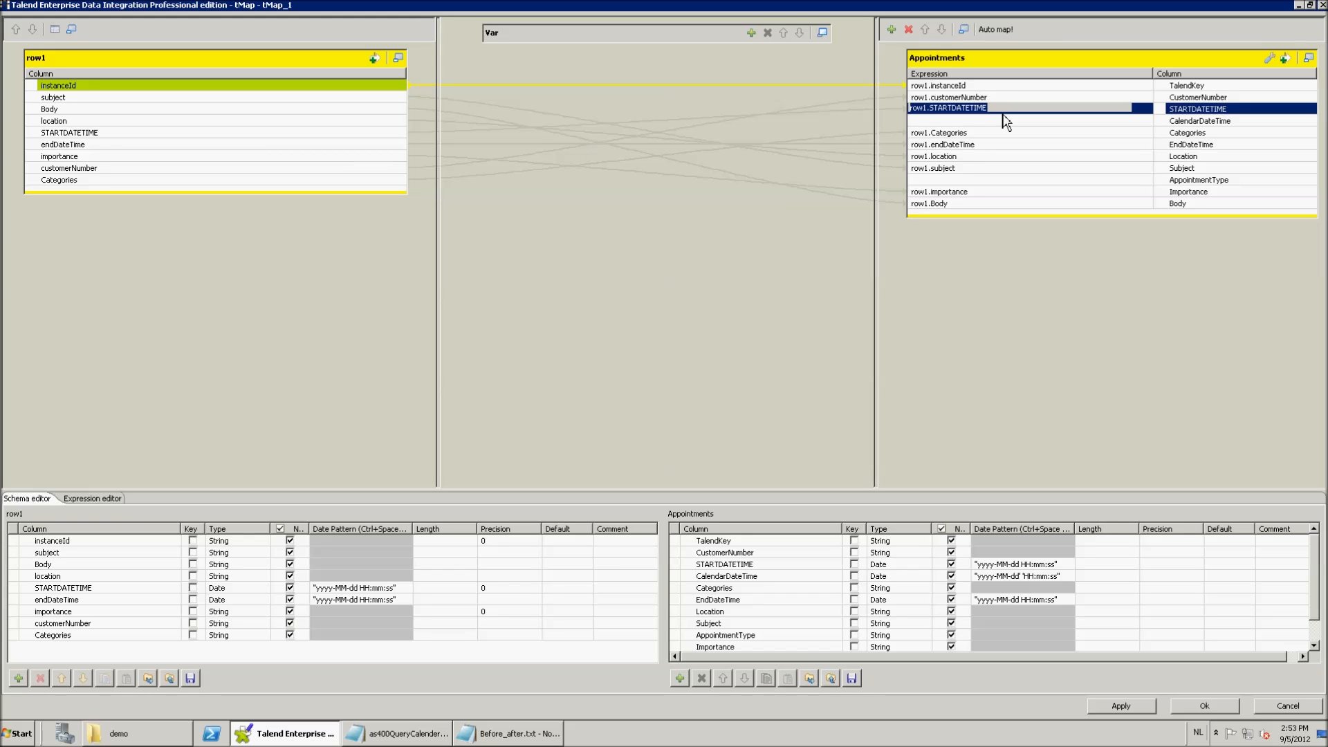
pyautogui.hotkey('ctrl', 'c')
pyautogui.click(936, 121)
pyautogui.hotkey('ctrl', 'v')
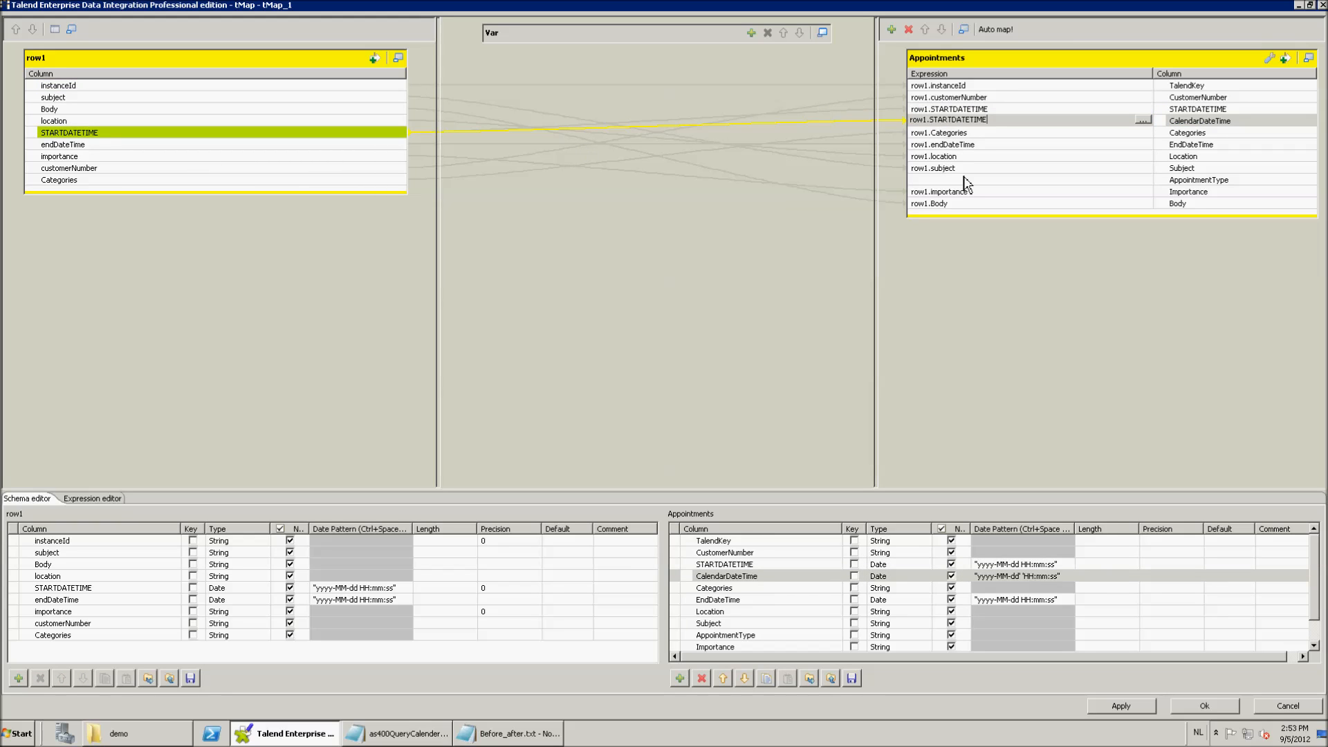
pyautogui.click(1058, 178)
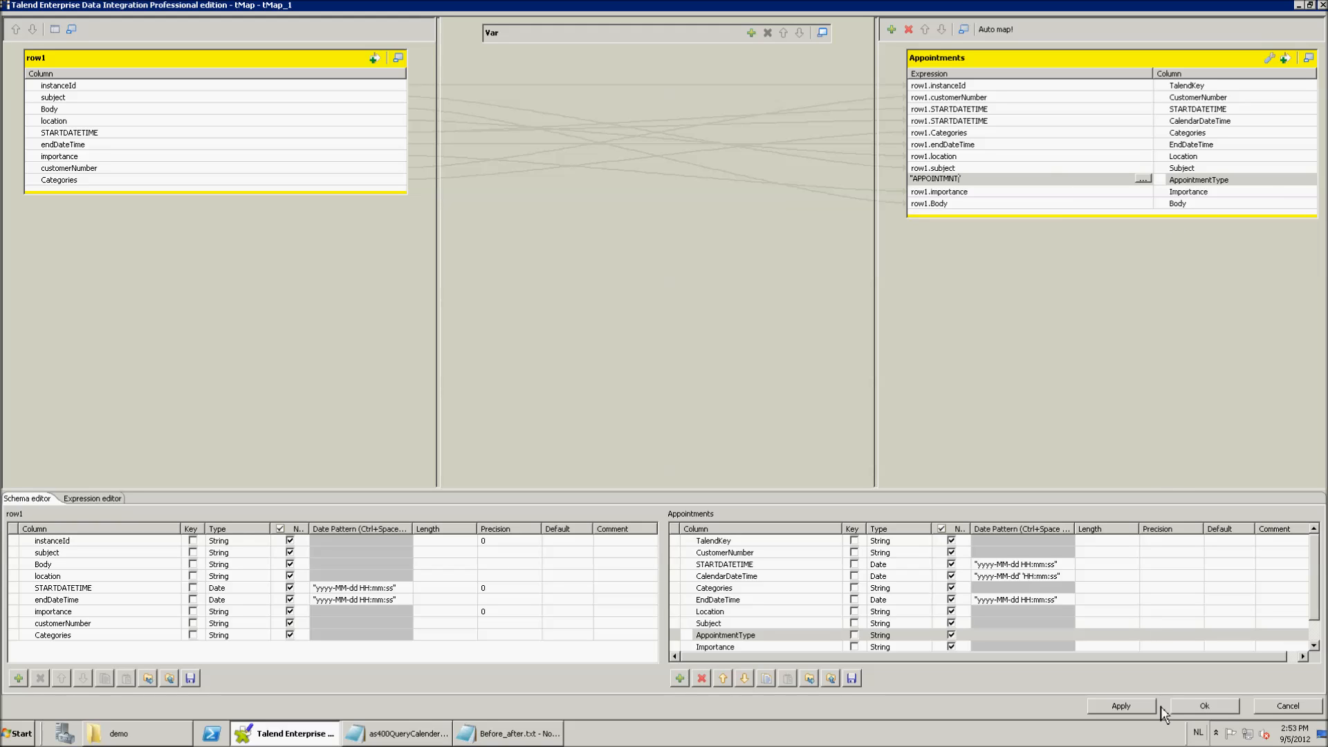
pyautogui.click(1205, 708)
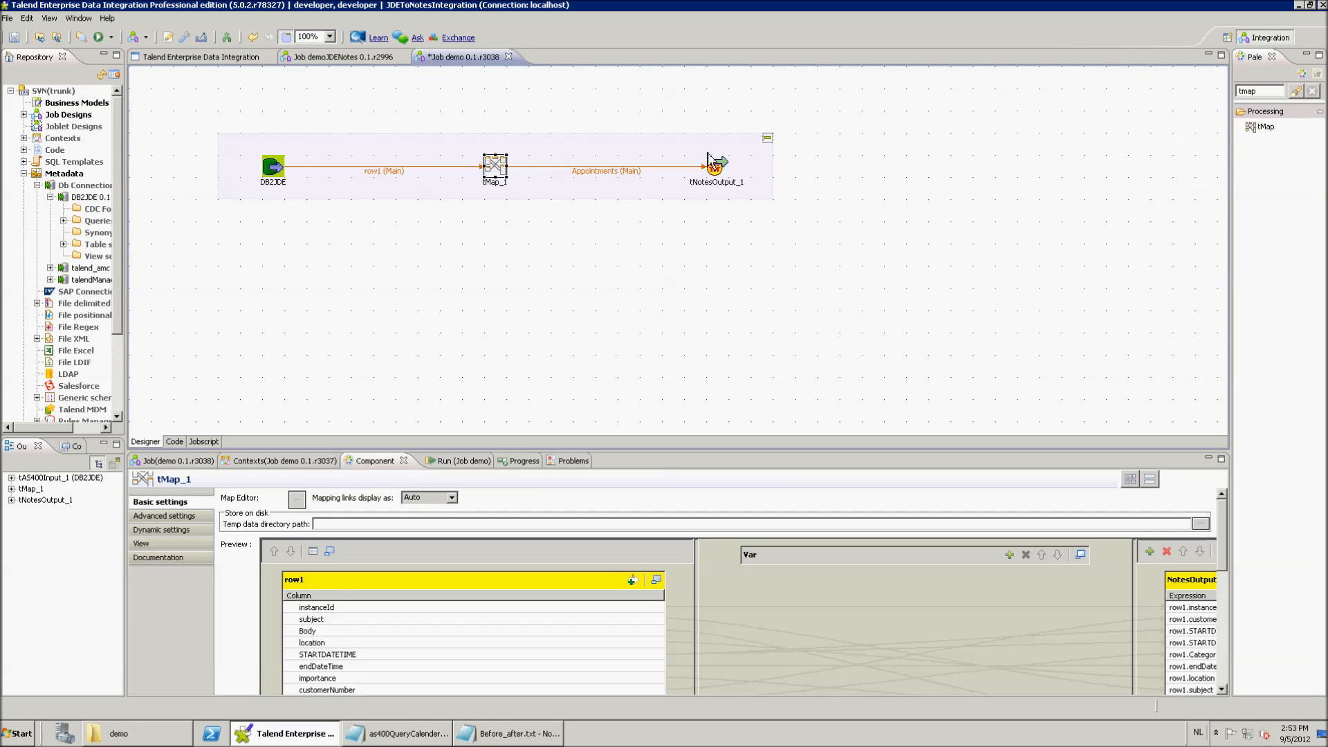
# Set the Key Formula of tNotesOutput_1 to Appointments.TalendKey
pyautogui.click(723, 171)
pyautogui.write('Appointments.TalendKey')
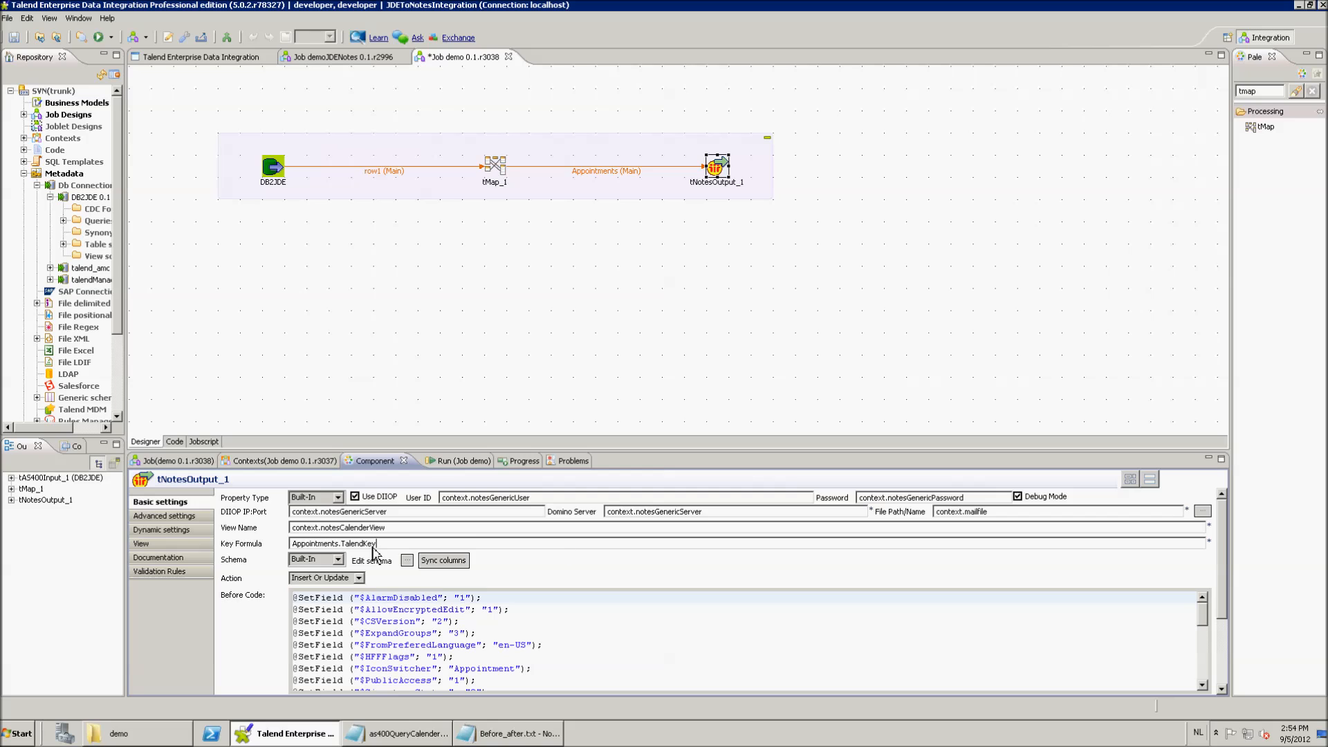
pyautogui.moveTo(346, 544); pyautogui.dragTo(378, 544)
pyautogui.click(891, 356)
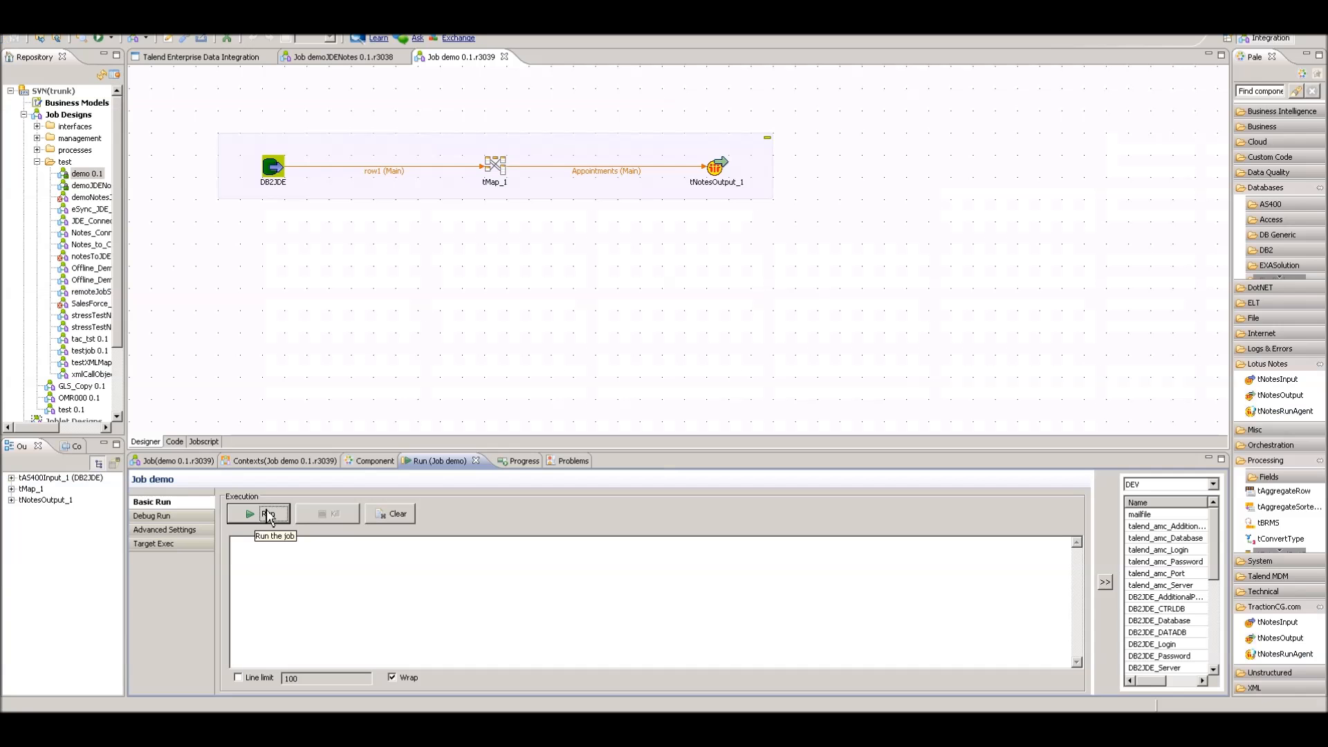
# Run the demo job and check its log for the date field changes, the inserted document's UNID, and the documents processed and added
pyautogui.click(268, 516)
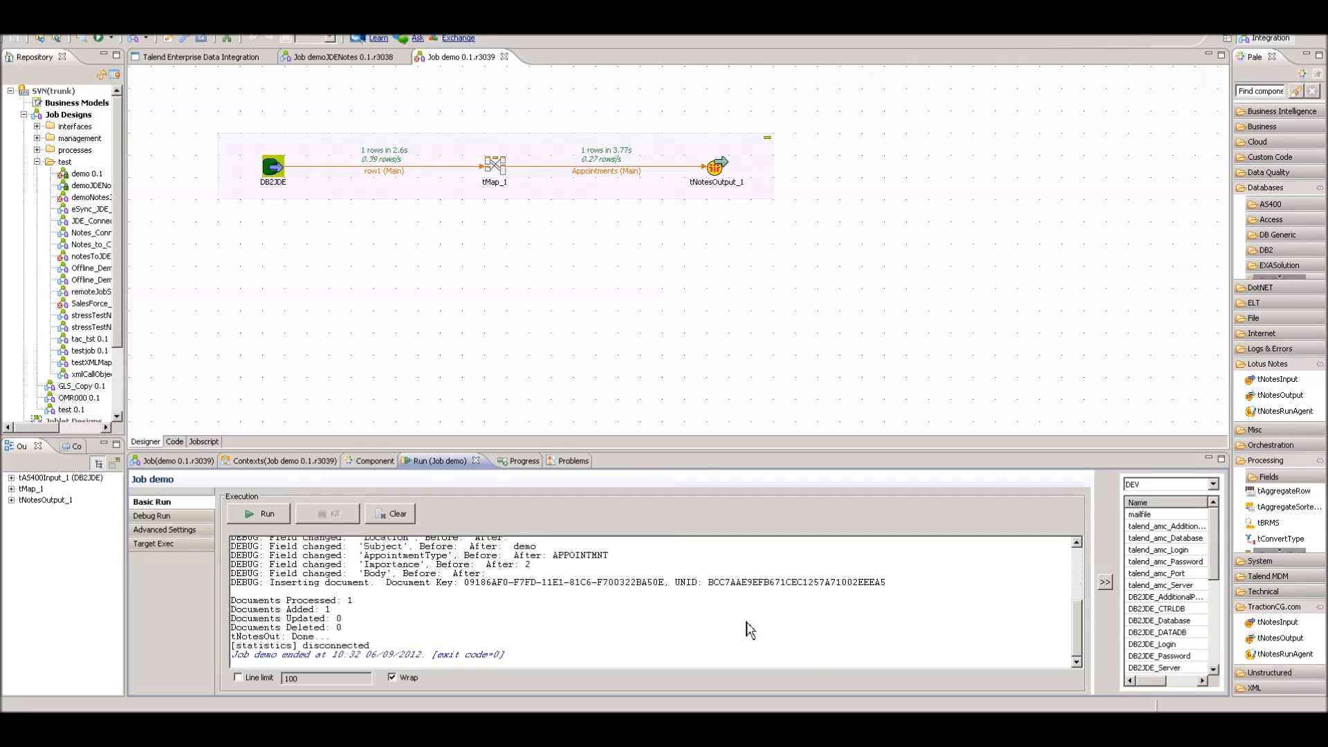
pyautogui.moveTo(1078, 651); pyautogui.dragTo(1086, 623)
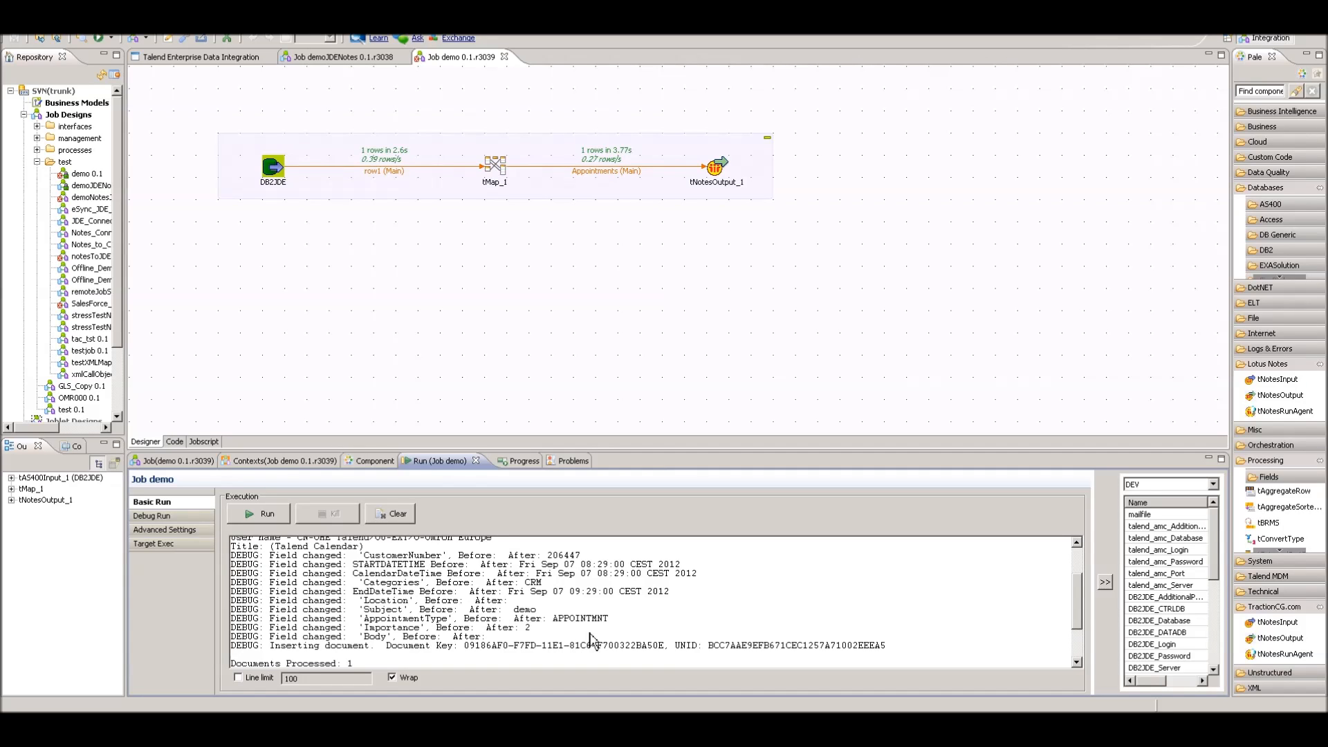
pyautogui.moveTo(516, 564); pyautogui.dragTo(719, 577)
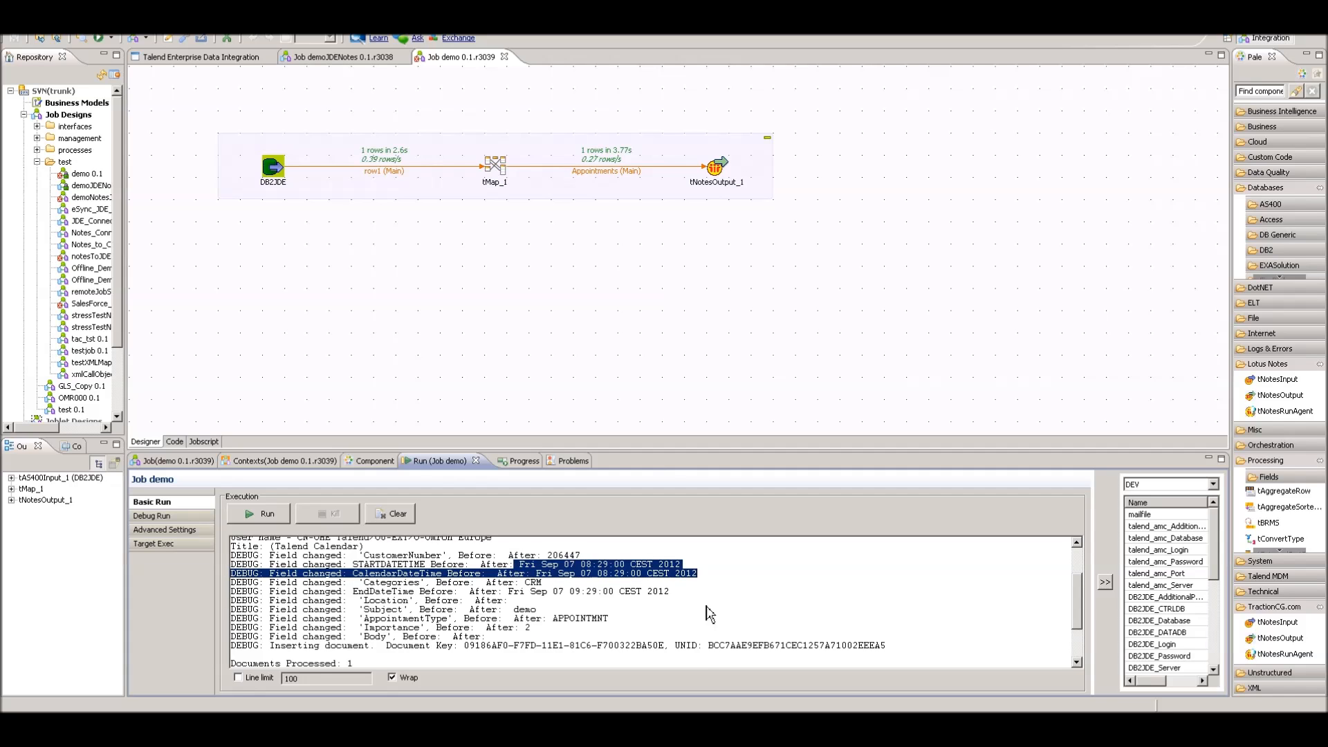
pyautogui.moveTo(676, 647); pyautogui.dragTo(899, 654)
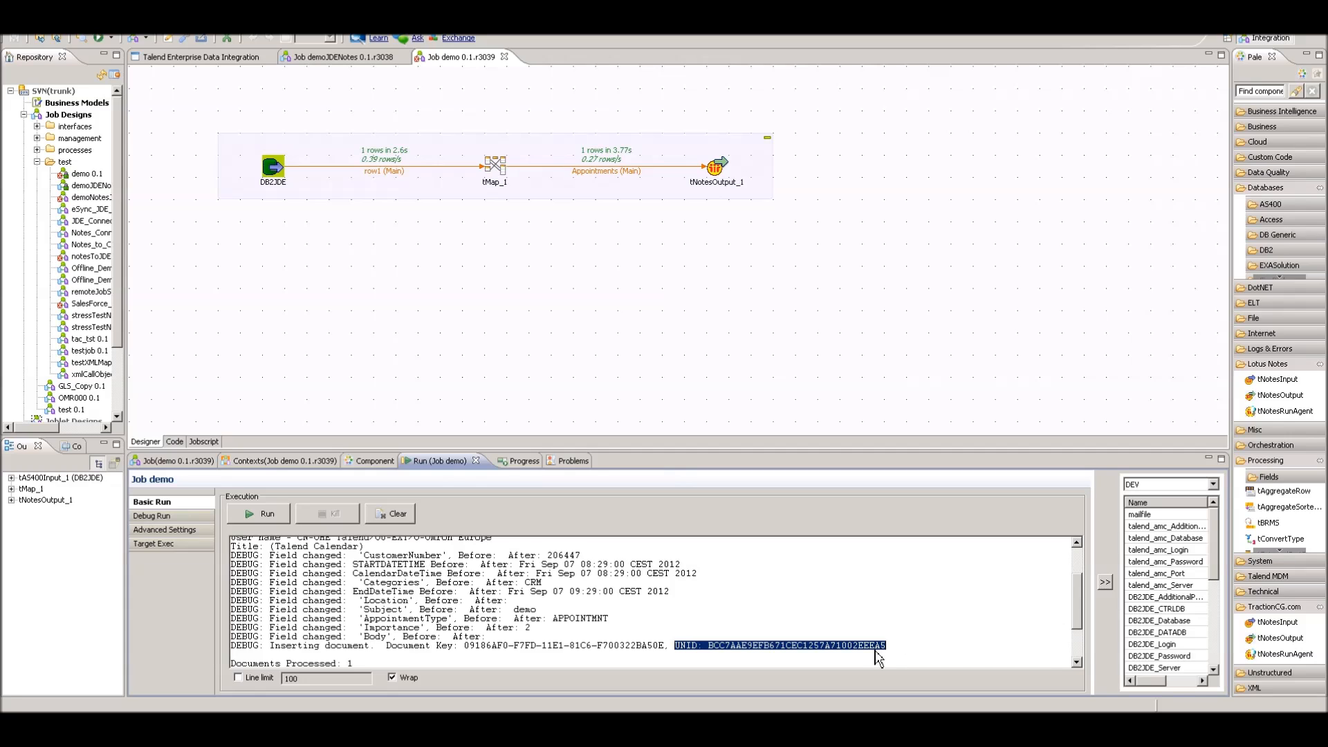
pyautogui.click(876, 656)
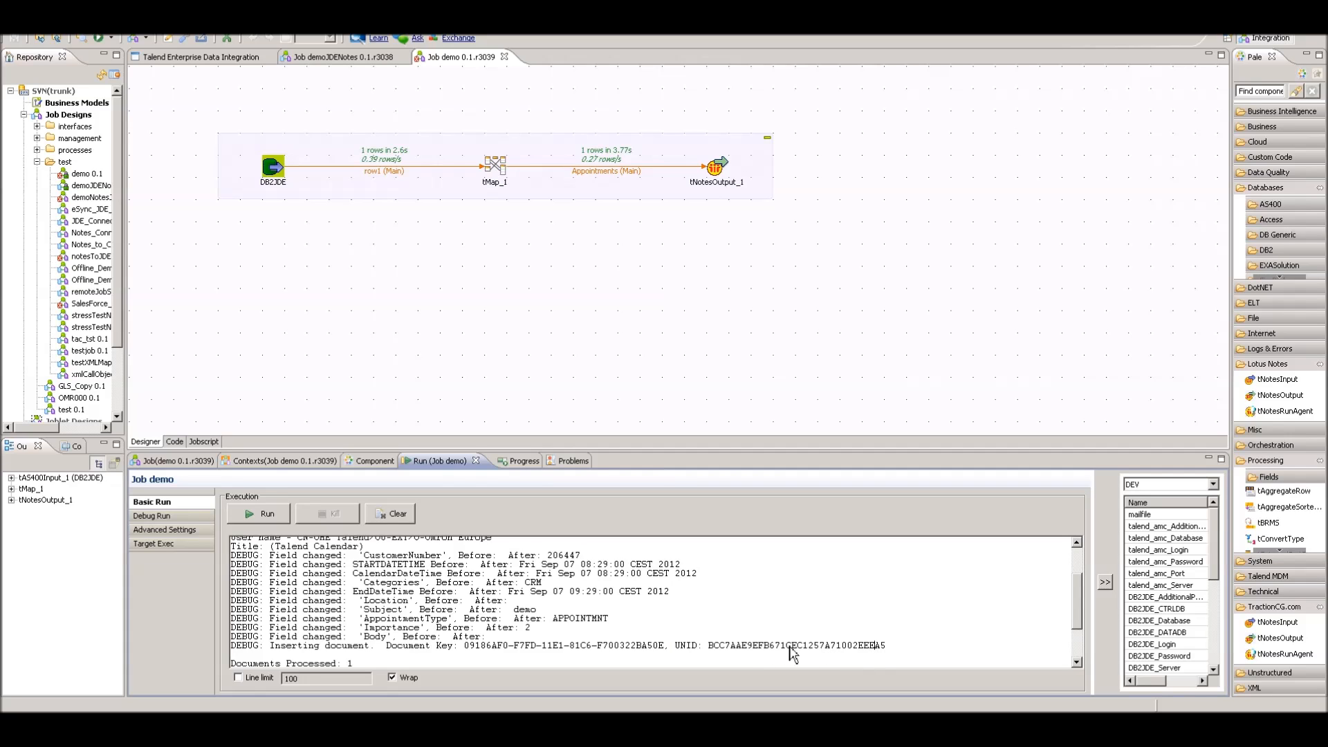
pyautogui.scroll(-3, 789, 643)
pyautogui.moveTo(321, 602); pyautogui.dragTo(398, 603)
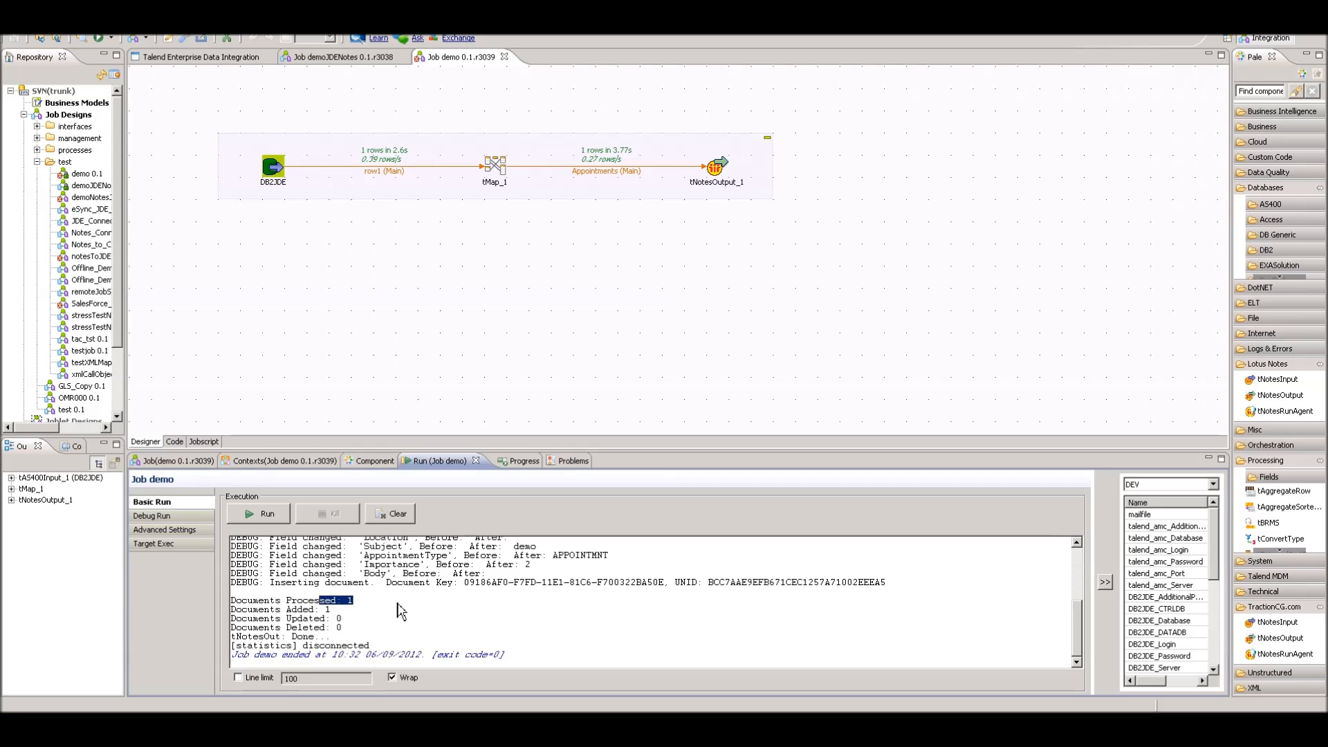
pyautogui.moveTo(310, 609); pyautogui.dragTo(347, 611)
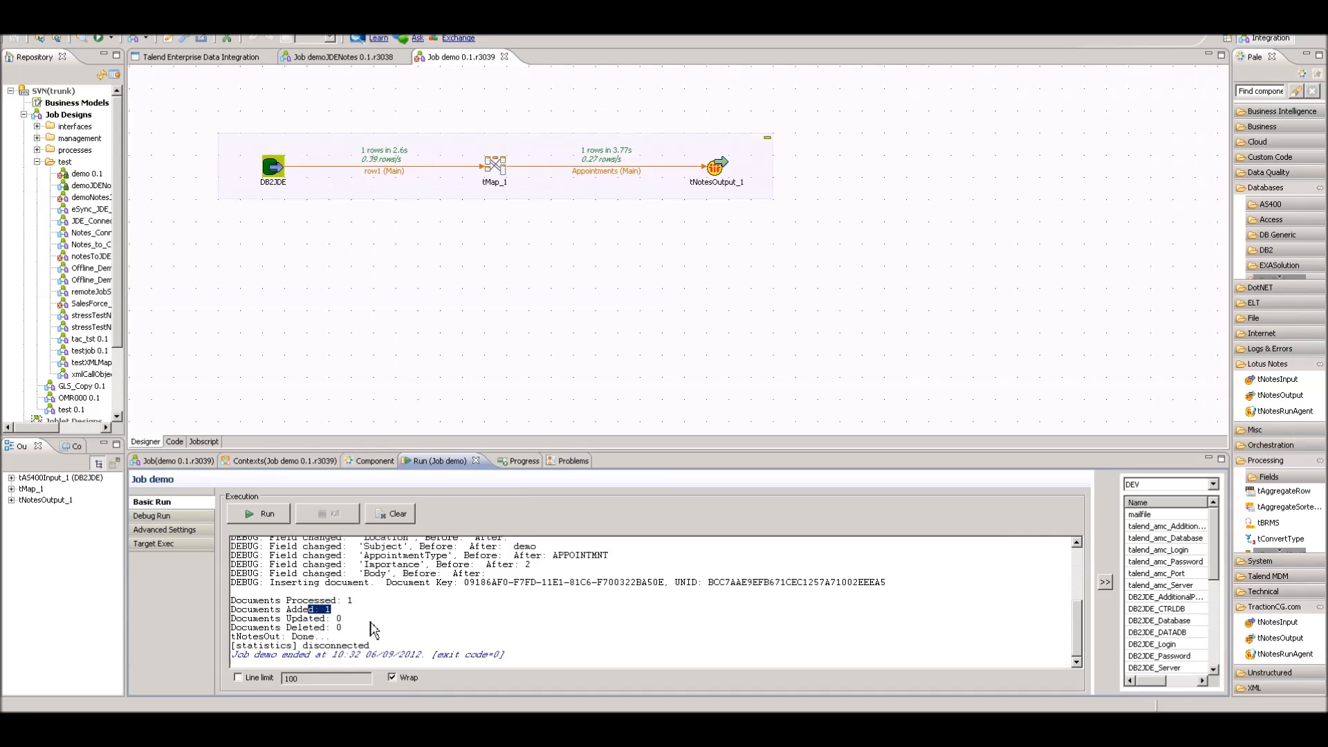